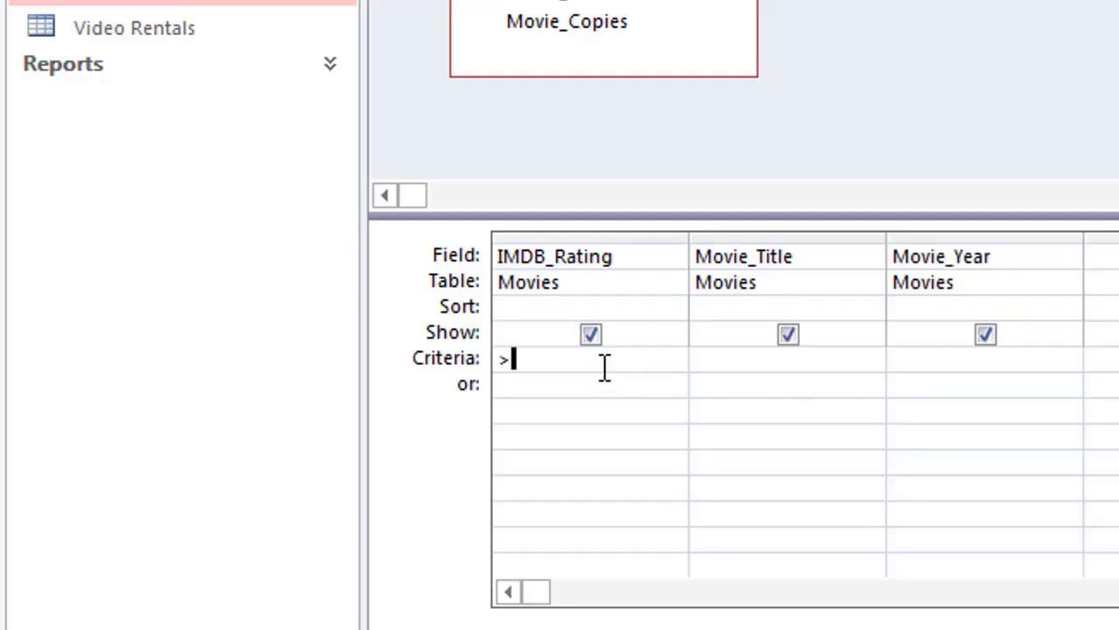
Enter the IMDB_Rating criterion 8.3 and start the Movie_Year criterion with 201.
{"action": "type", "text": "8.3"}
{"action": "type", "text": "201"}
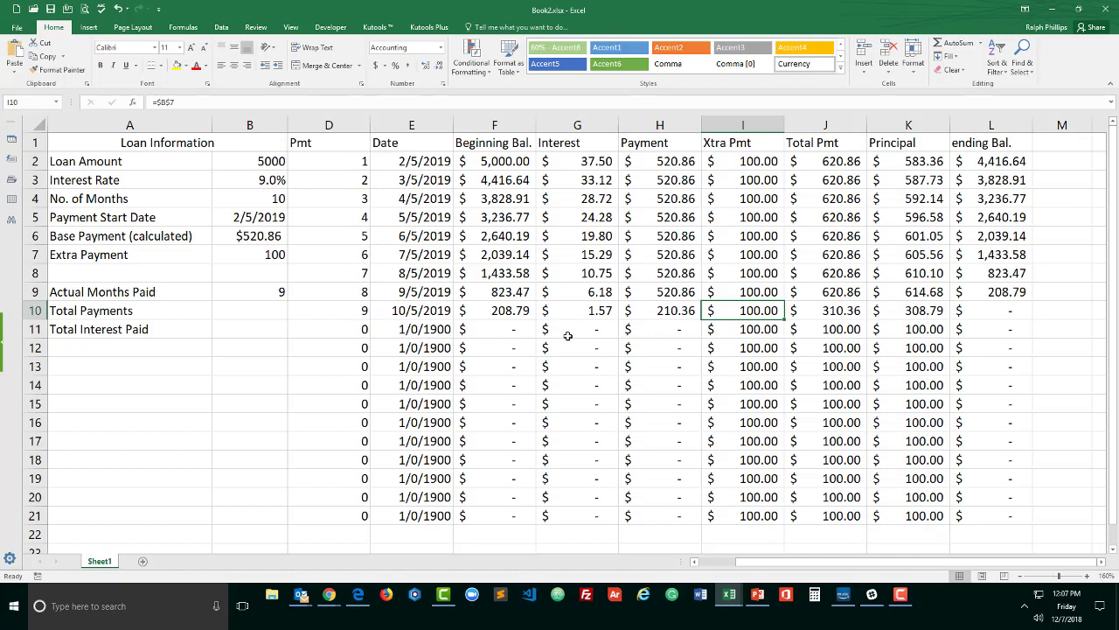
{"action": "left_click", "coordinate": [663, 317]}
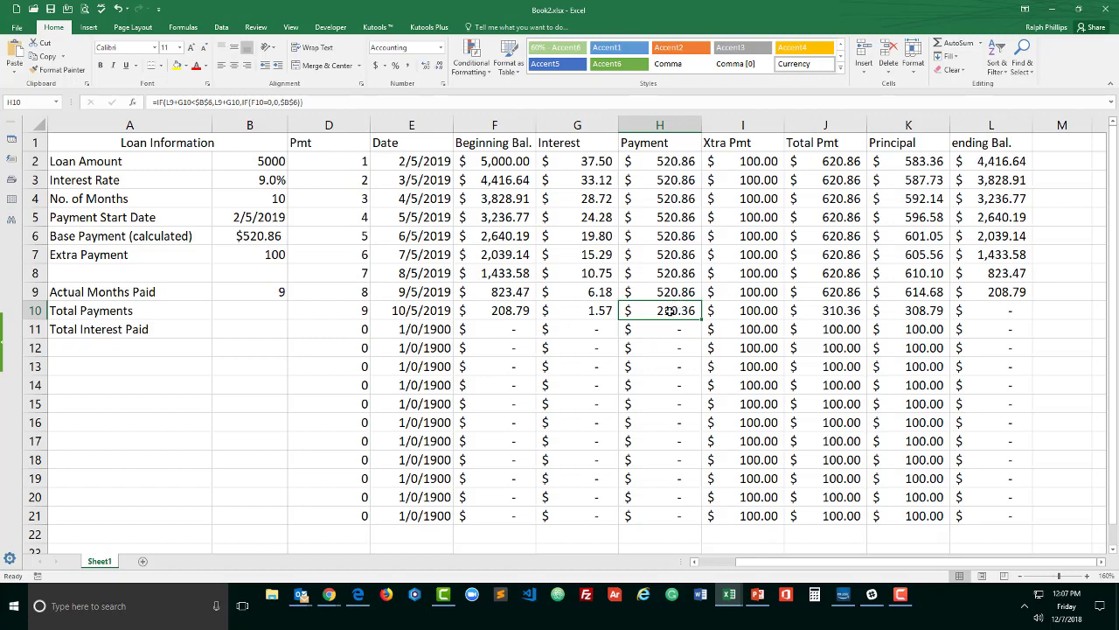
{"action": "left_click", "coordinate": [736, 312]}
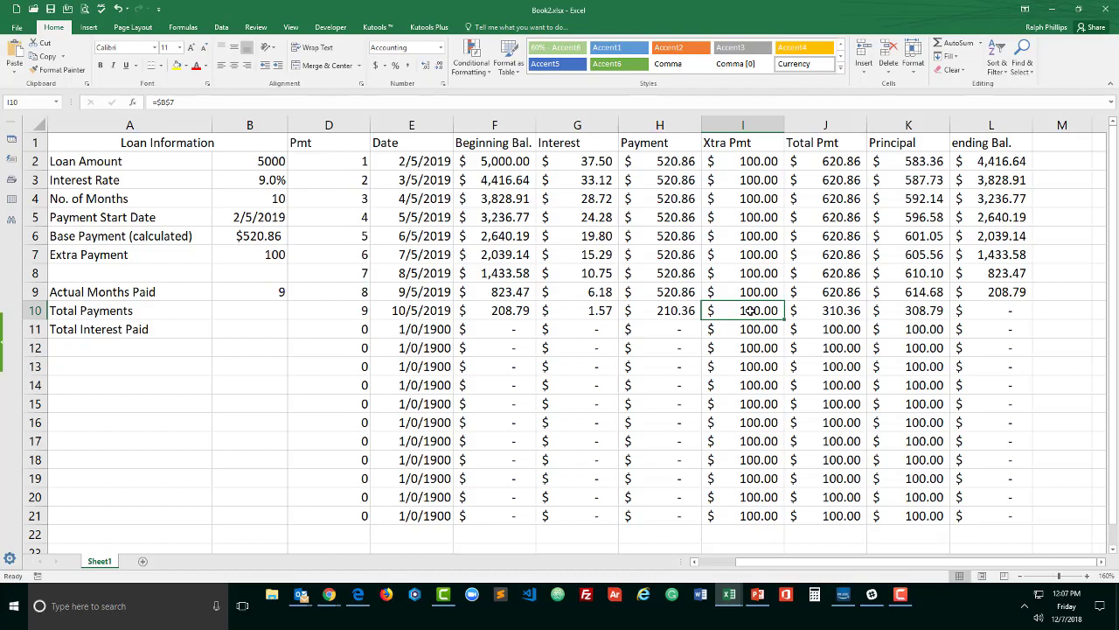
Begin the I10 formula with the test H10<=$B$6 followed by the argument 0.
{"action": "type", "text": "="}
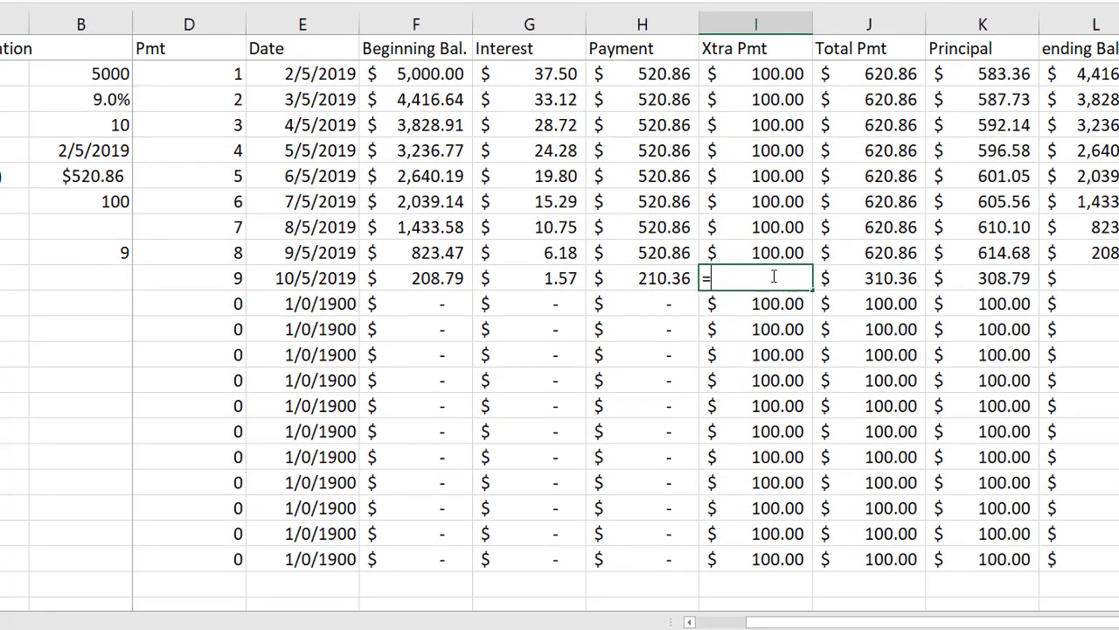
{"action": "left_click", "coordinate": [666, 278]}
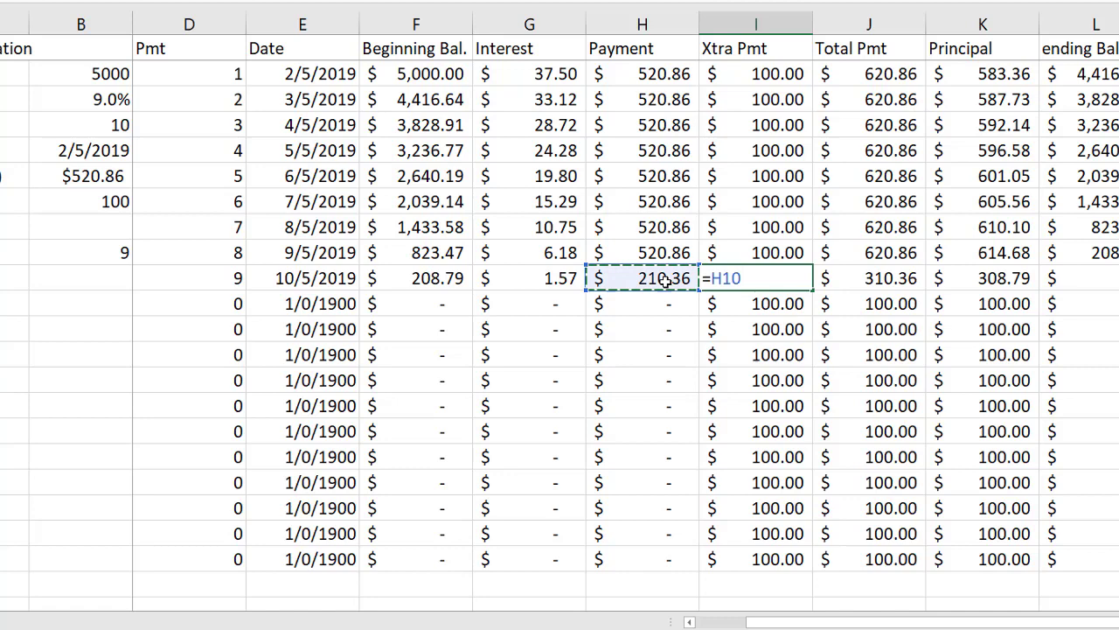
{"action": "type", "text": ","}
{"action": "key", "text": "BackSpace"}
{"action": "type", "text": "<"}
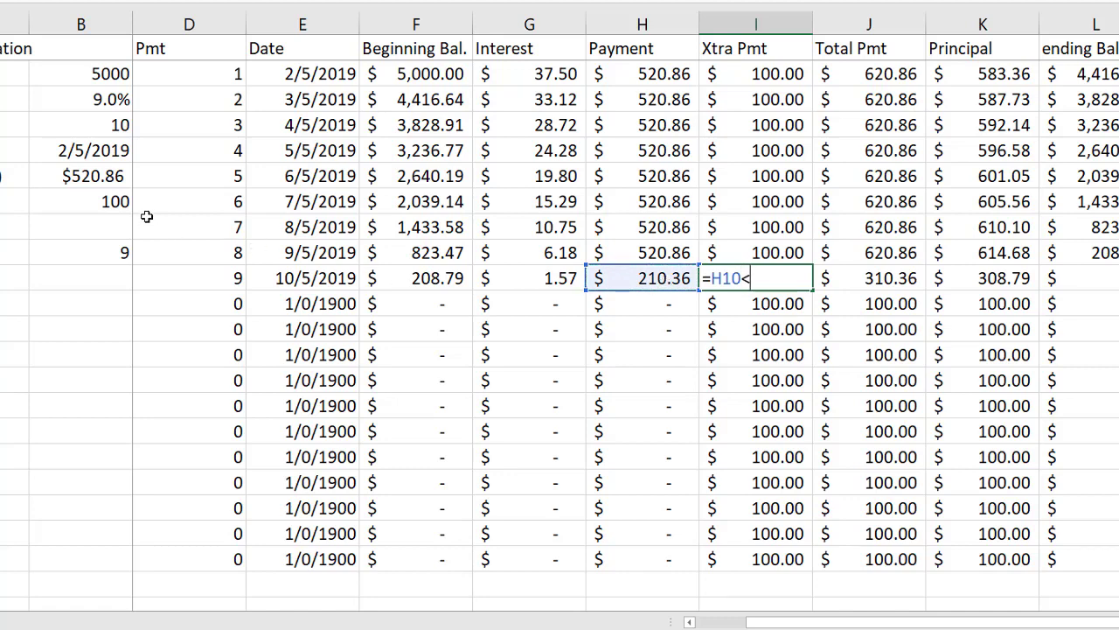
{"action": "left_click", "coordinate": [112, 177]}
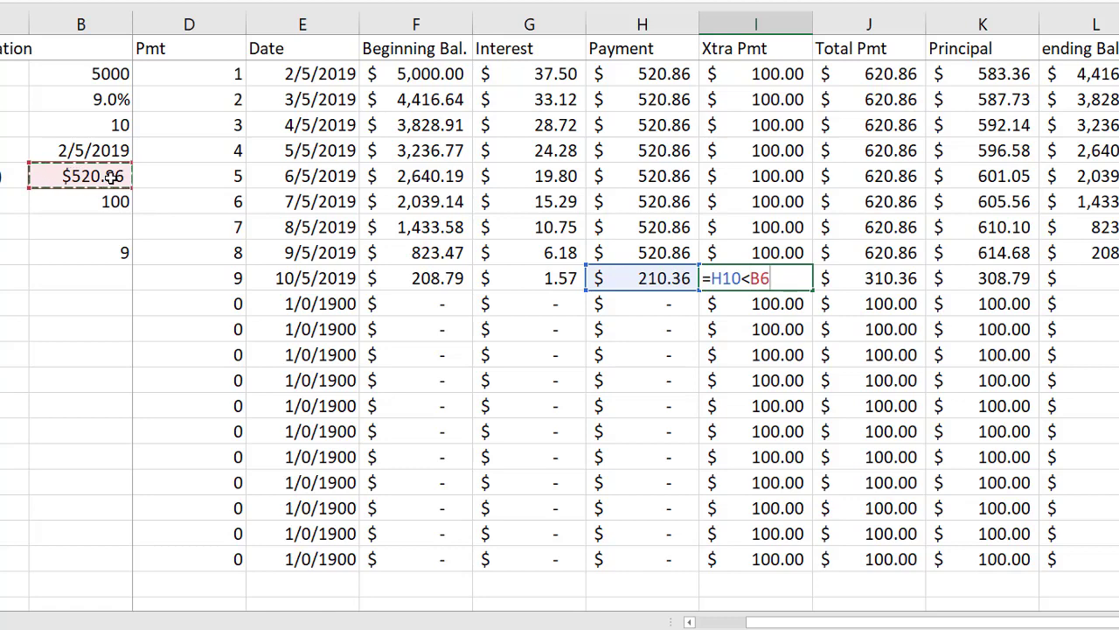
{"action": "key", "text": "F4"}
{"action": "type", "text": ",0"}
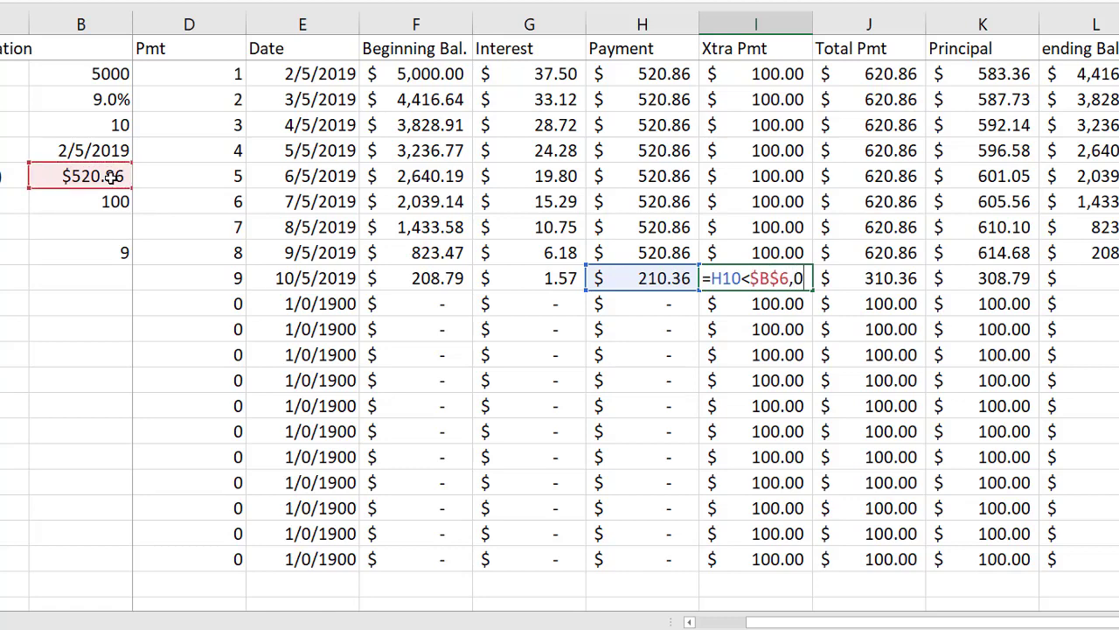
{"action": "type", "text": ","}
Add the arguments L9-H10+G10 and B7 to the I10 formula.
{"action": "type", "text": "="}
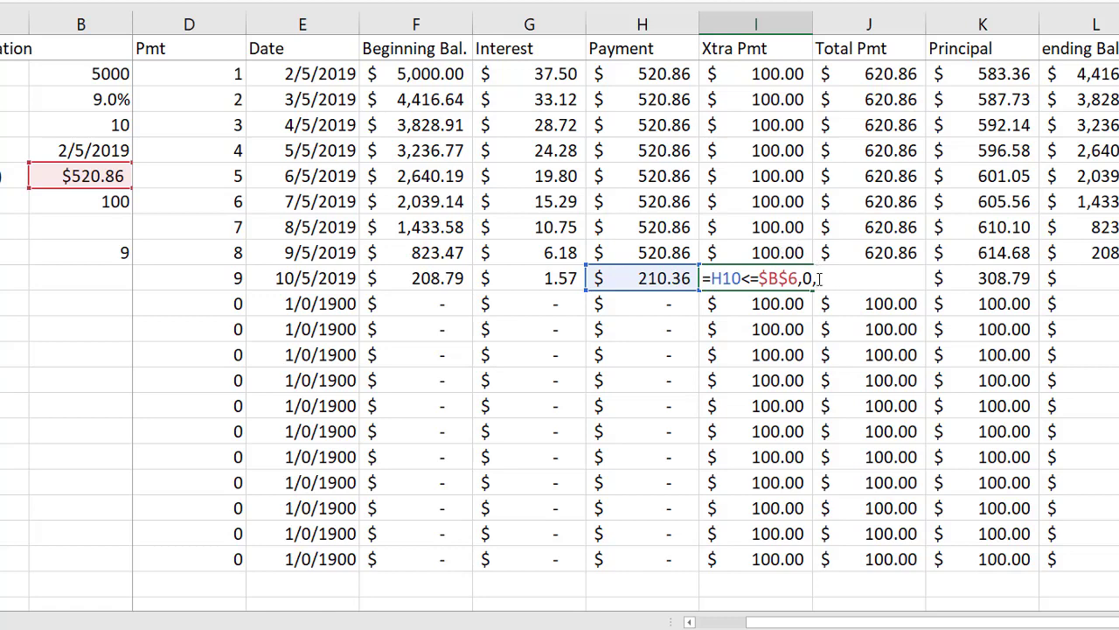
{"action": "key", "text": "BackSpace"}
{"action": "left_click", "coordinate": [1103, 254]}
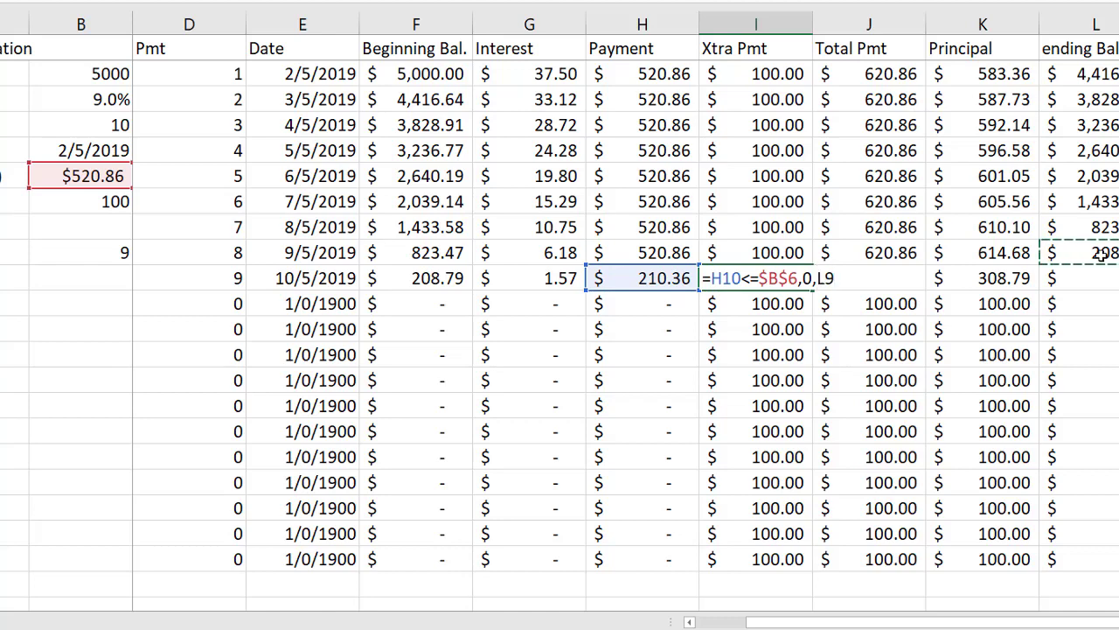
{"action": "type", "text": "-"}
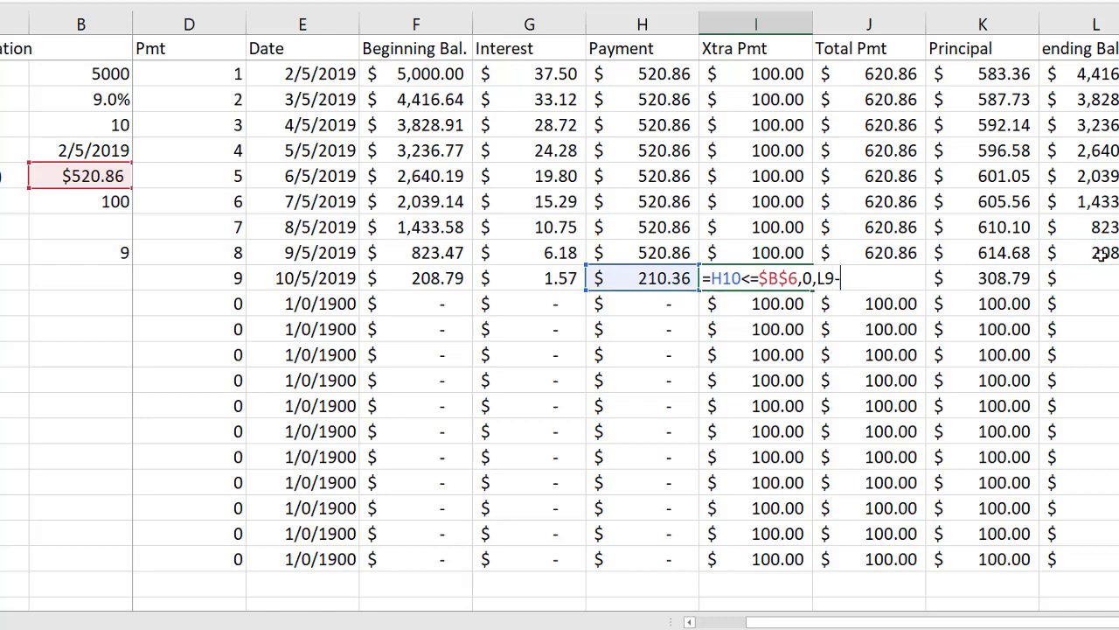
{"action": "left_click", "coordinate": [647, 277]}
{"action": "type", "text": "+"}
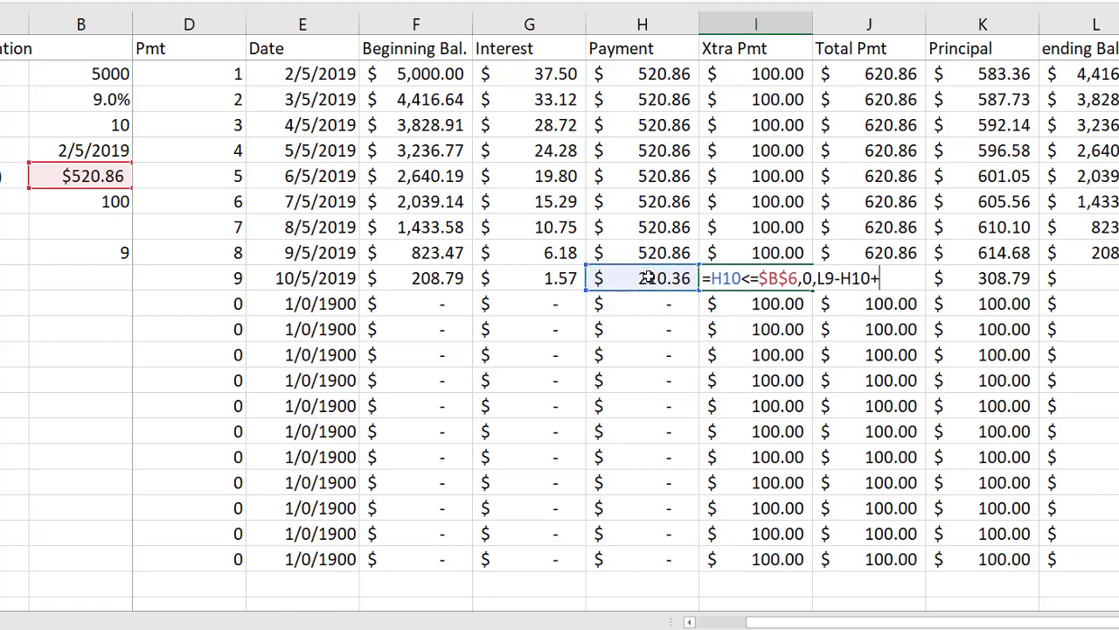
{"action": "left_click", "coordinate": [532, 282]}
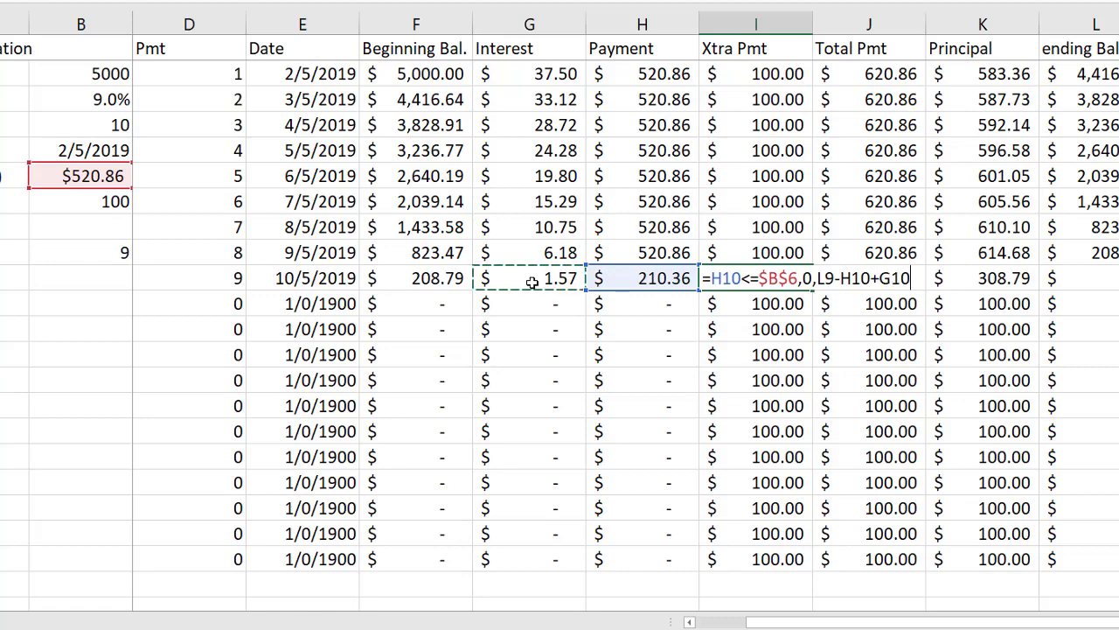
{"action": "type", "text": ","}
{"action": "left_click", "coordinate": [104, 203]}
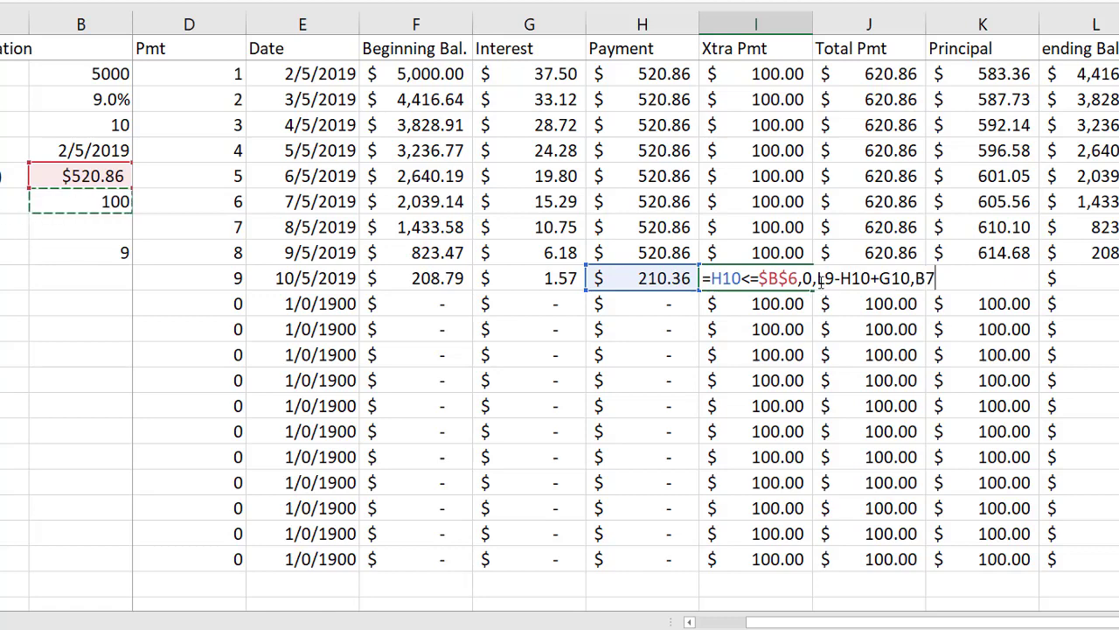
{"action": "left_click_drag", "start_coordinate": [817, 280], "coordinate": [946, 281]}
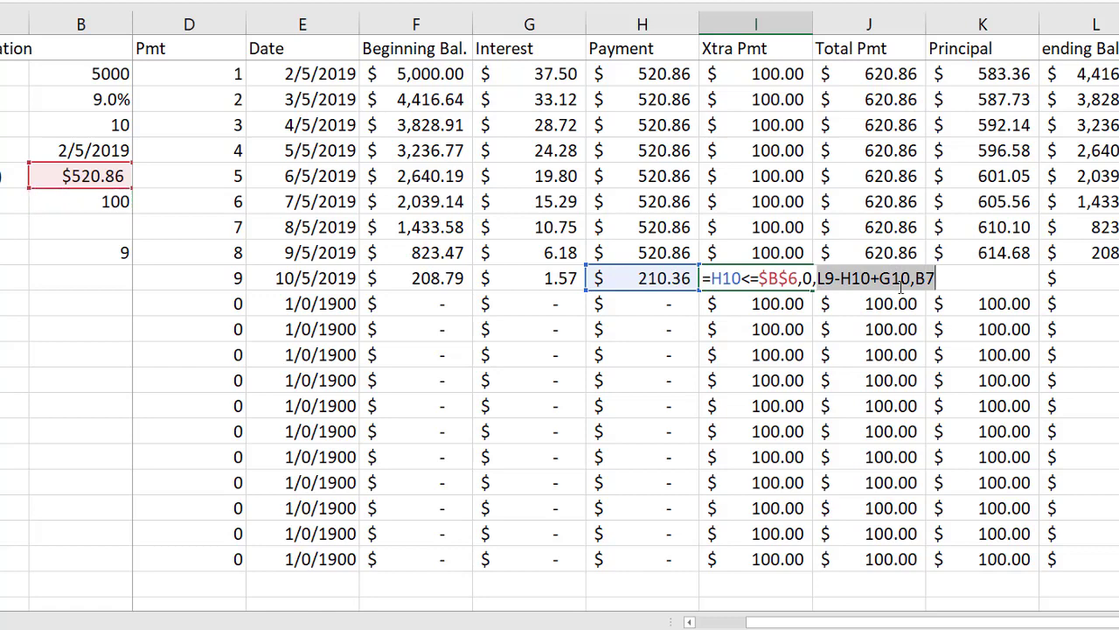
Wrap the balance and B7 arguments in MIN and the whole expression in IF.
{"action": "left_click", "coordinate": [820, 278]}
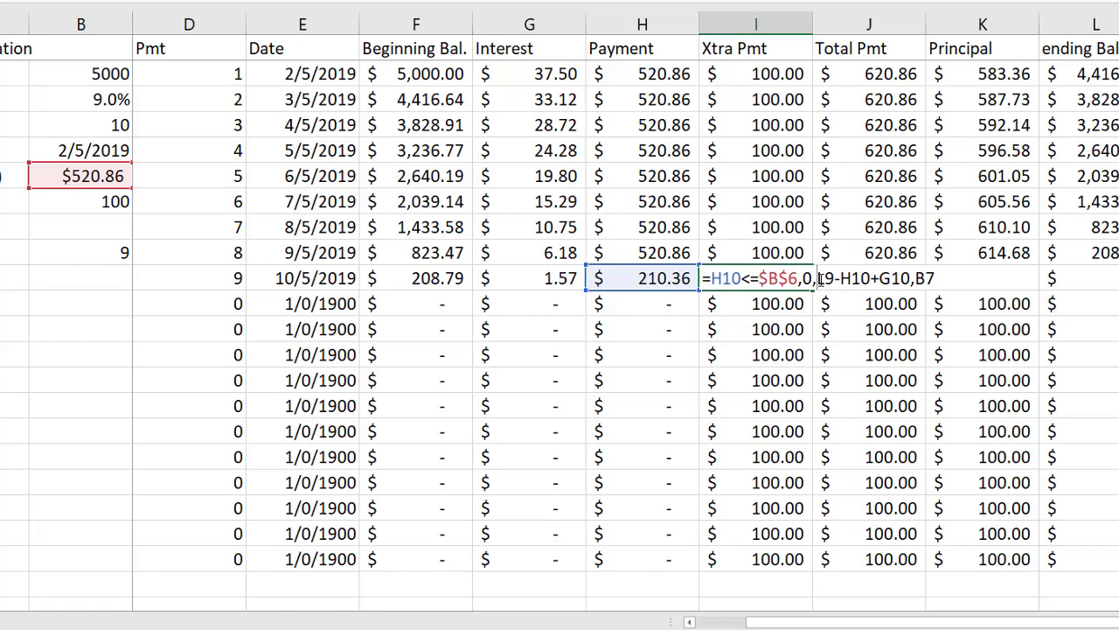
{"action": "type", "text": "min("}
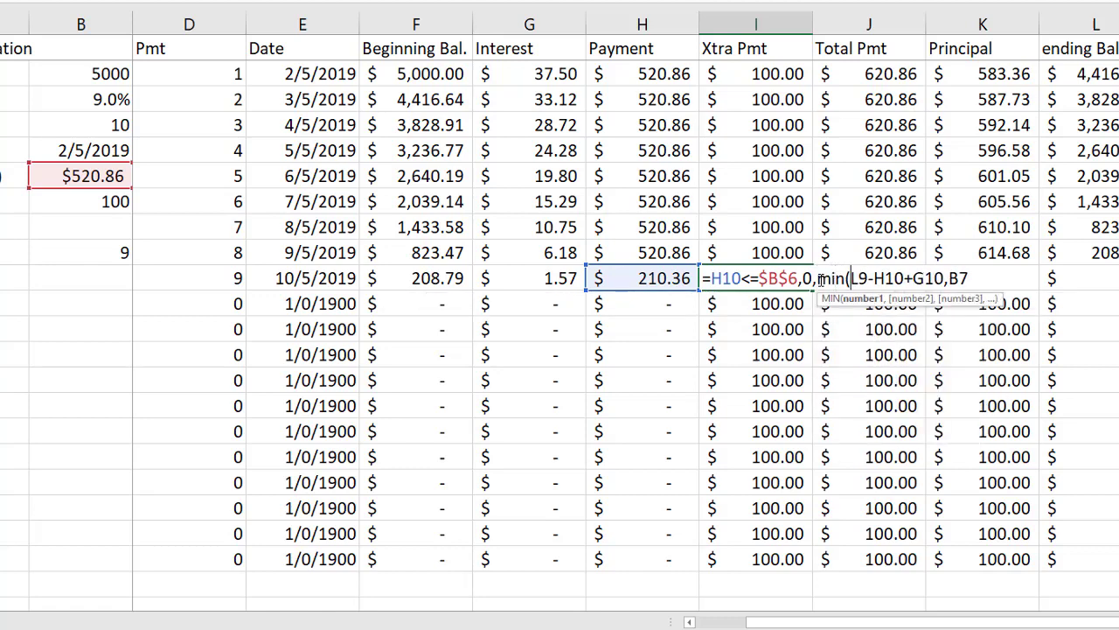
{"action": "left_click", "coordinate": [972, 278]}
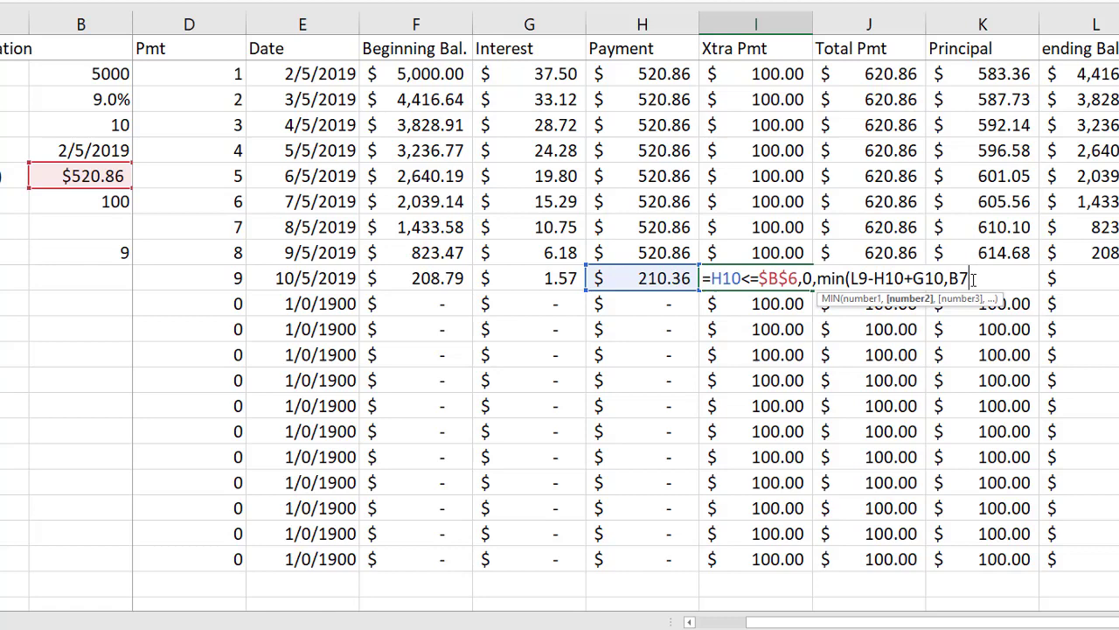
{"action": "type", "text": ")"}
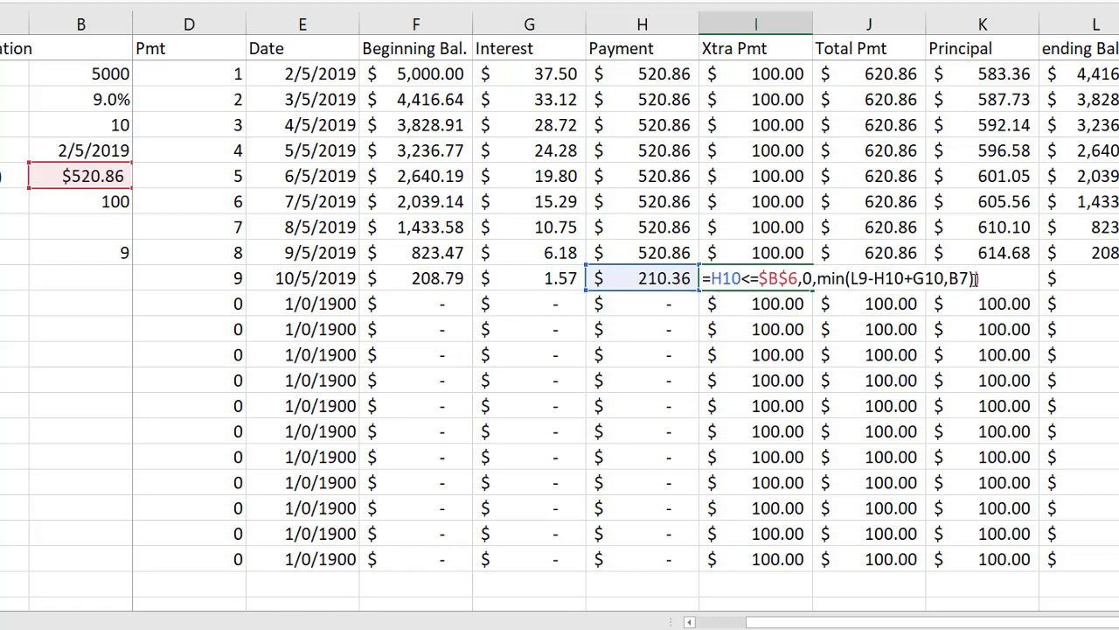
{"action": "left_click", "coordinate": [716, 279]}
{"action": "type", "text": "if("}
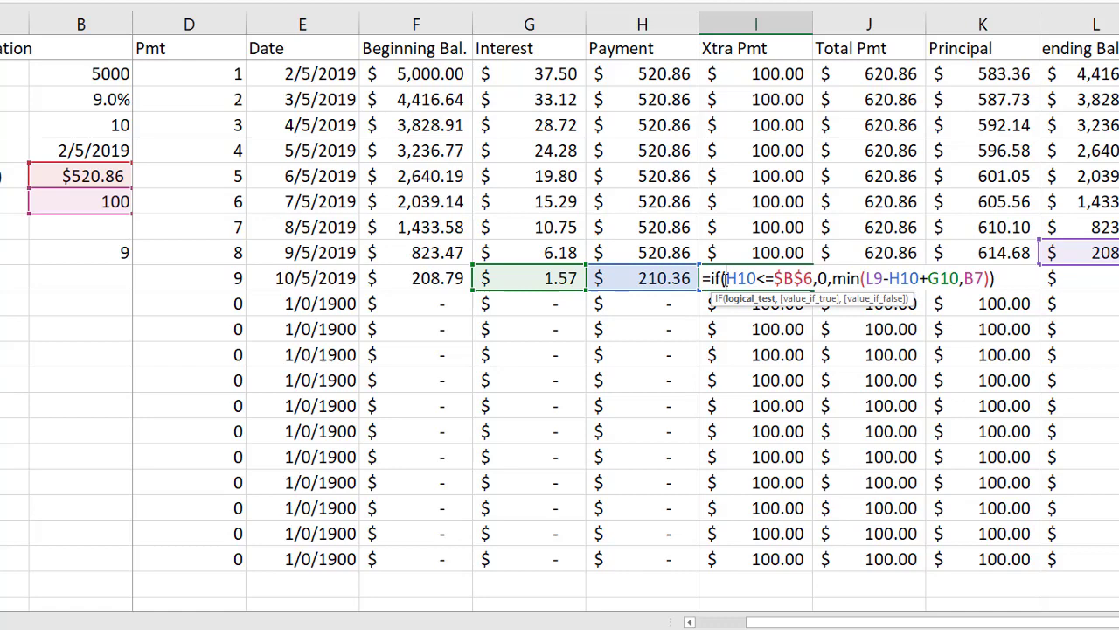
Make B7 absolute and commit =IF(H10<=$B$6,0,MIN(L9-H10+G10,$B$7)) in I10.
{"action": "left_click_drag", "start_coordinate": [724, 279], "coordinate": [813, 279]}
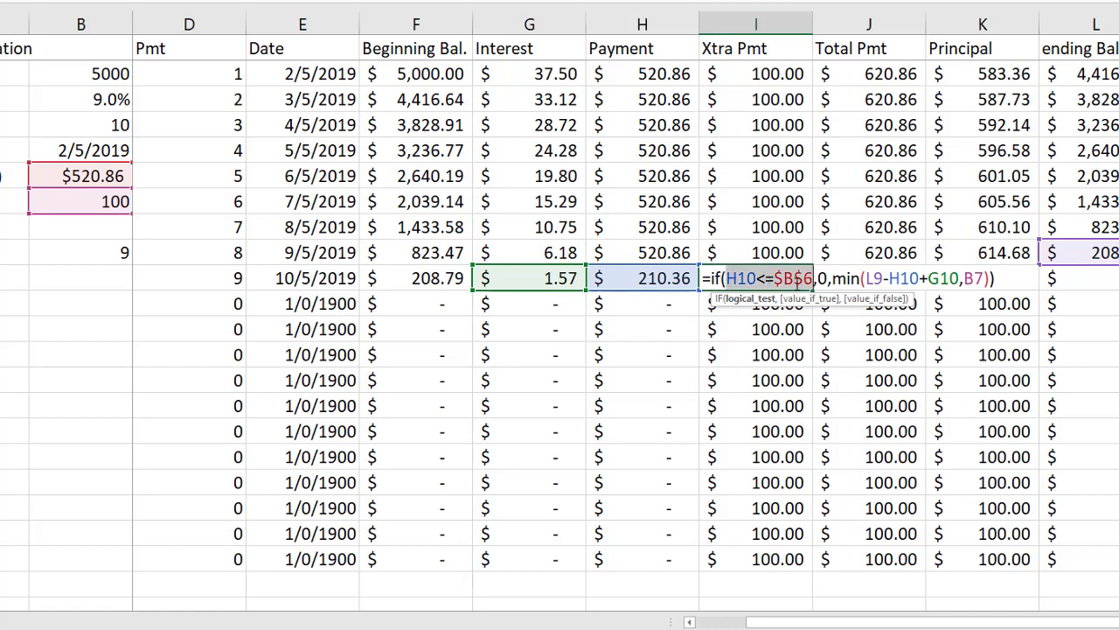
{"action": "left_click", "coordinate": [811, 299]}
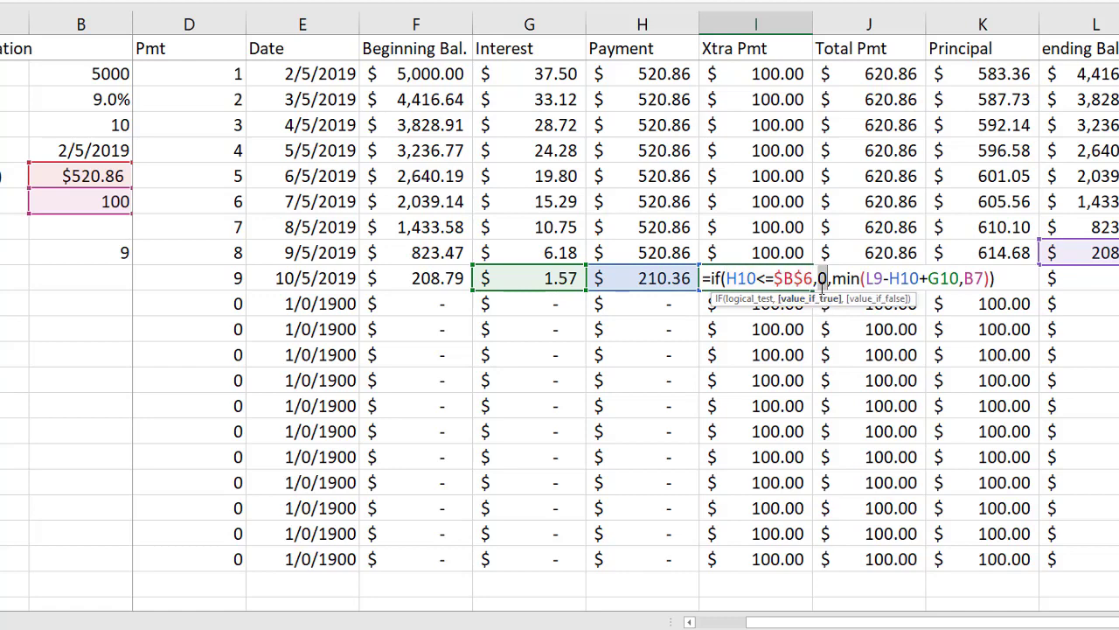
{"action": "left_click", "coordinate": [867, 299]}
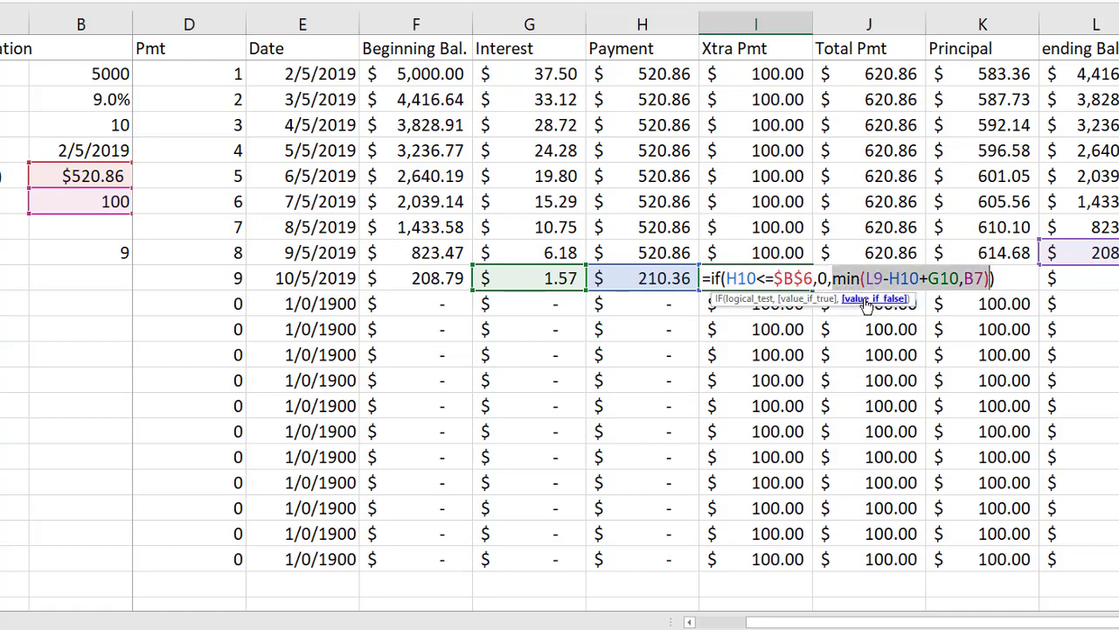
{"action": "left_click", "coordinate": [976, 278]}
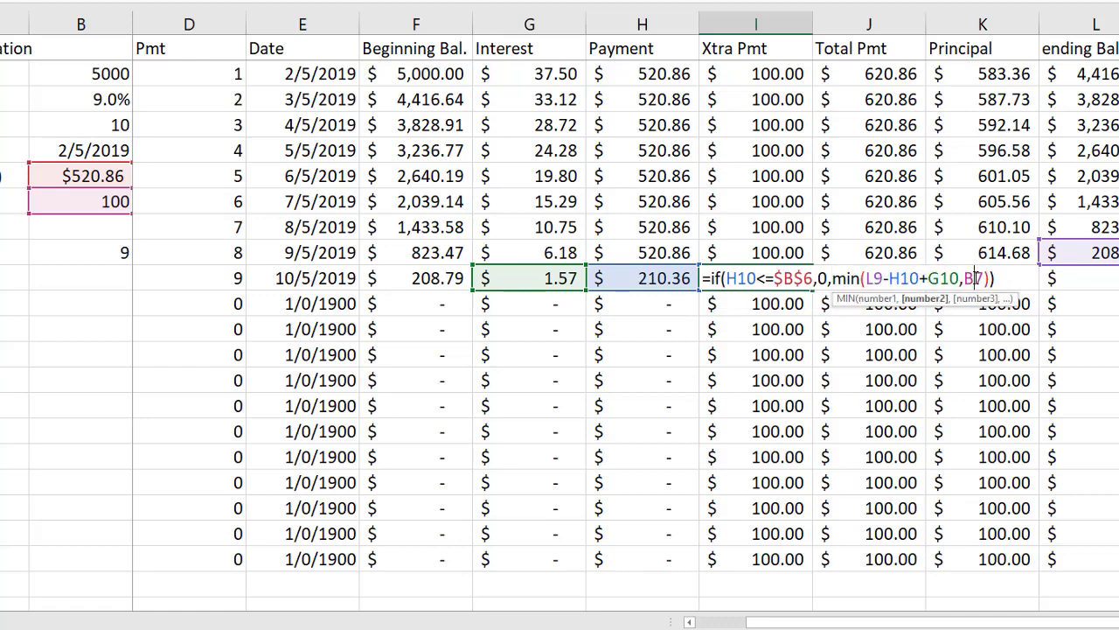
{"action": "key", "text": "F4"}
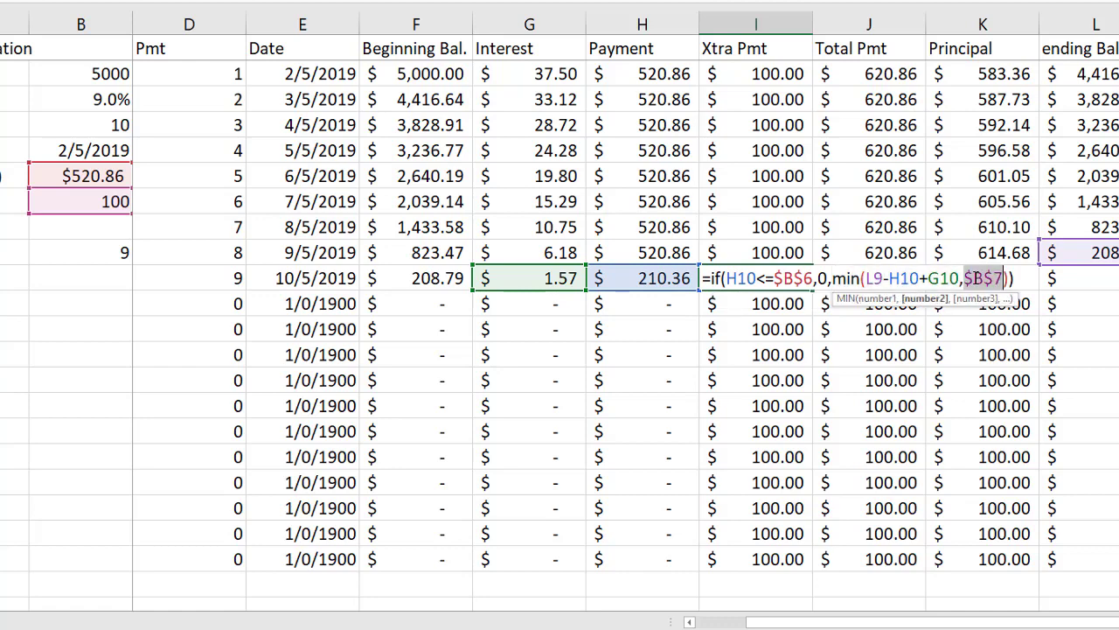
{"action": "left_click_drag", "start_coordinate": [866, 278], "coordinate": [959, 278]}
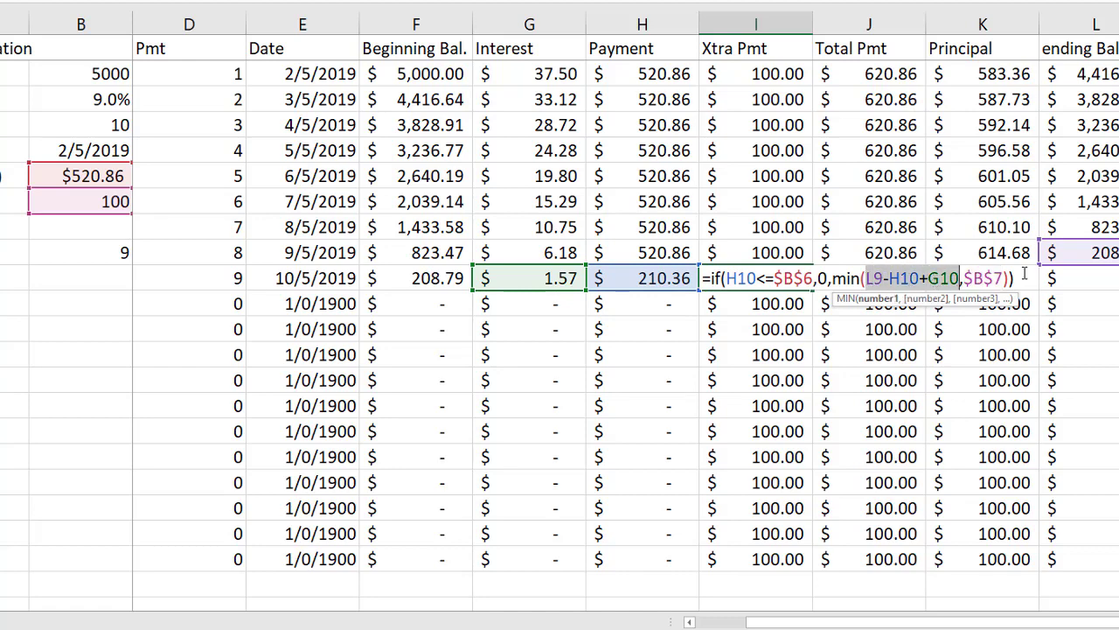
{"action": "key", "text": "Return"}
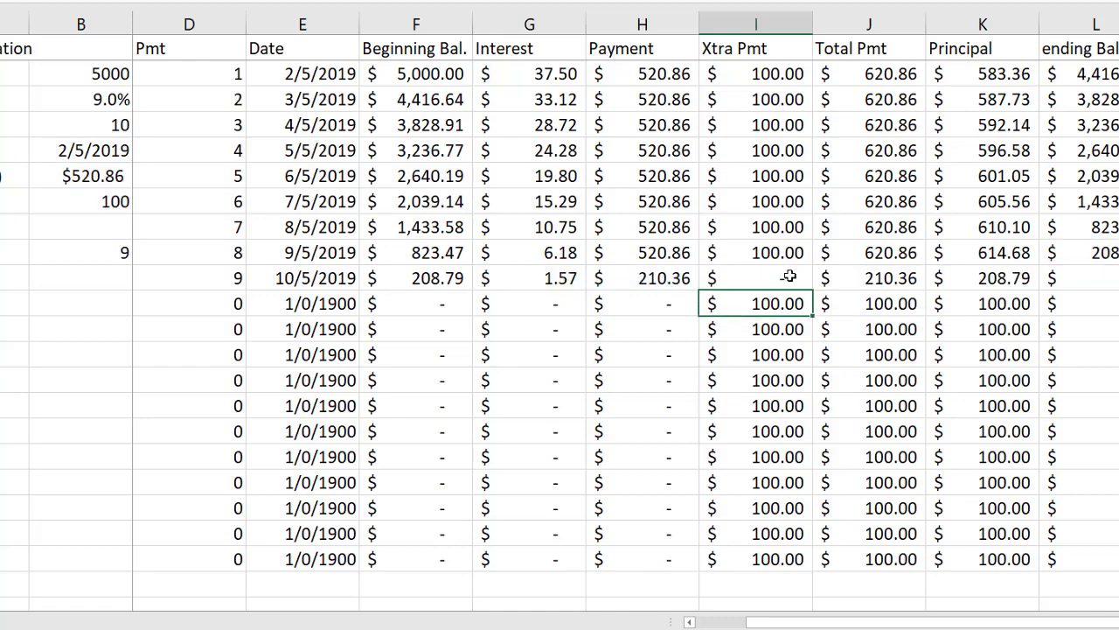
Copy the I10 formula down to I21, undoing a mistaken change to the column.
{"action": "left_click", "coordinate": [790, 277]}
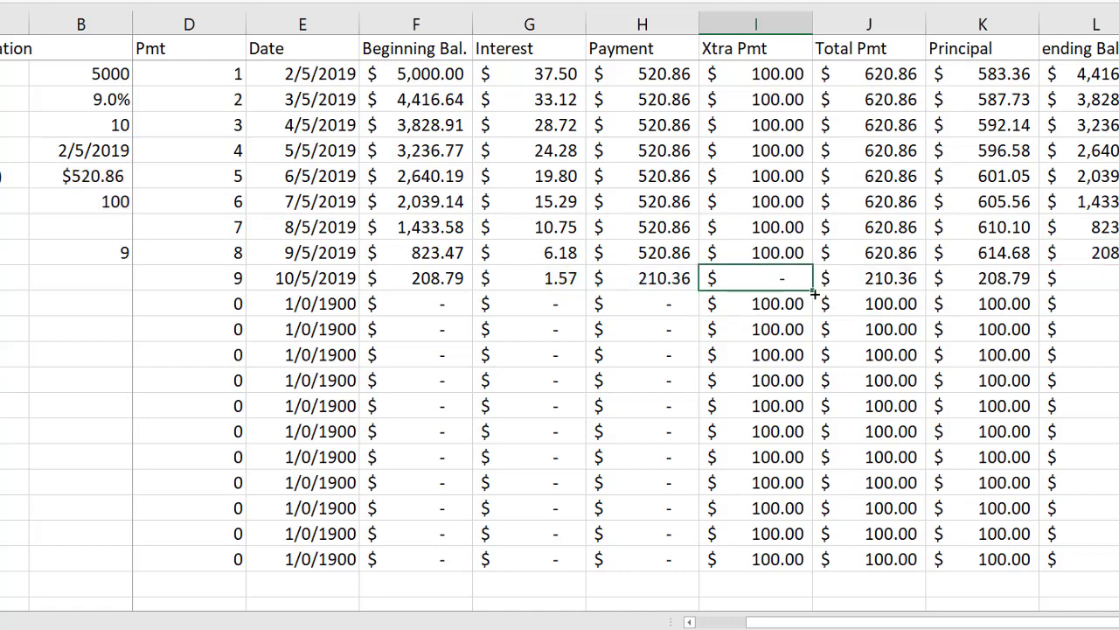
{"action": "left_click_drag", "start_coordinate": [814, 293], "coordinate": [816, 564]}
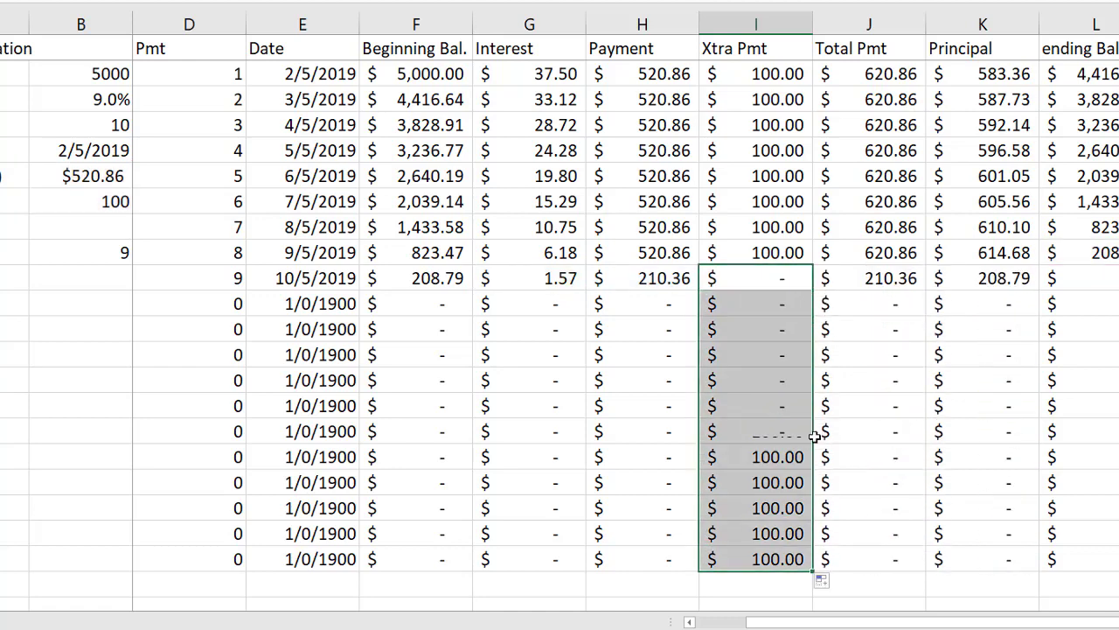
{"action": "left_click", "coordinate": [780, 282]}
{"action": "left_click_drag", "start_coordinate": [804, 282], "coordinate": [798, 88]}
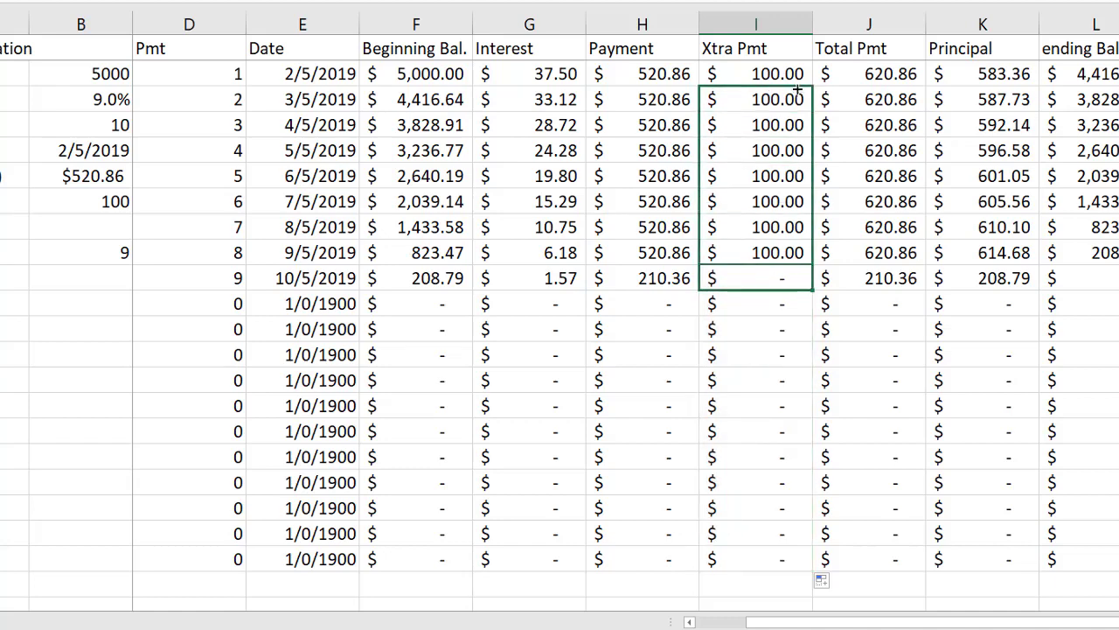
{"action": "key", "text": "Delete"}
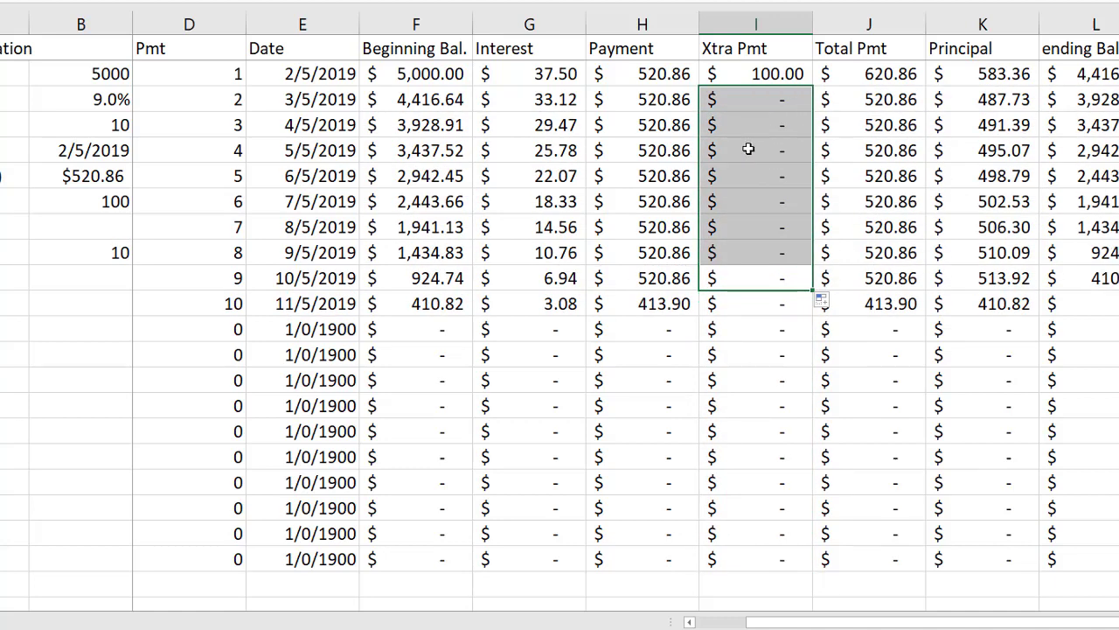
{"action": "key", "text": "ctrl+z"}
Change I3's test to H3<$B$6, fill it down to I21, and select the final payment row.
{"action": "left_click", "coordinate": [753, 99]}
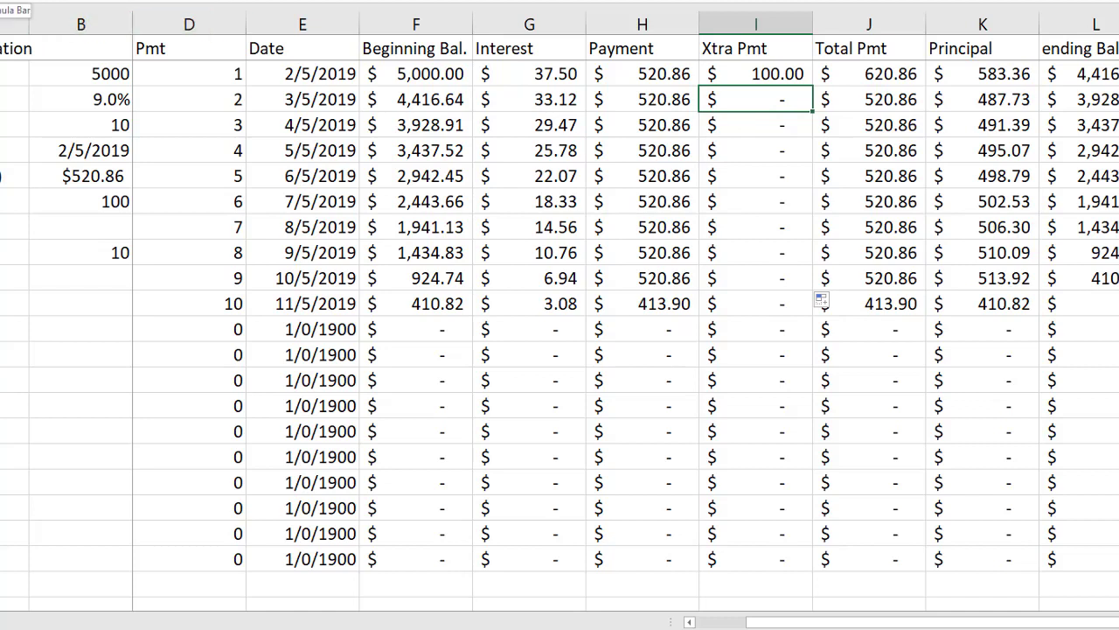
{"action": "key", "text": "F2"}
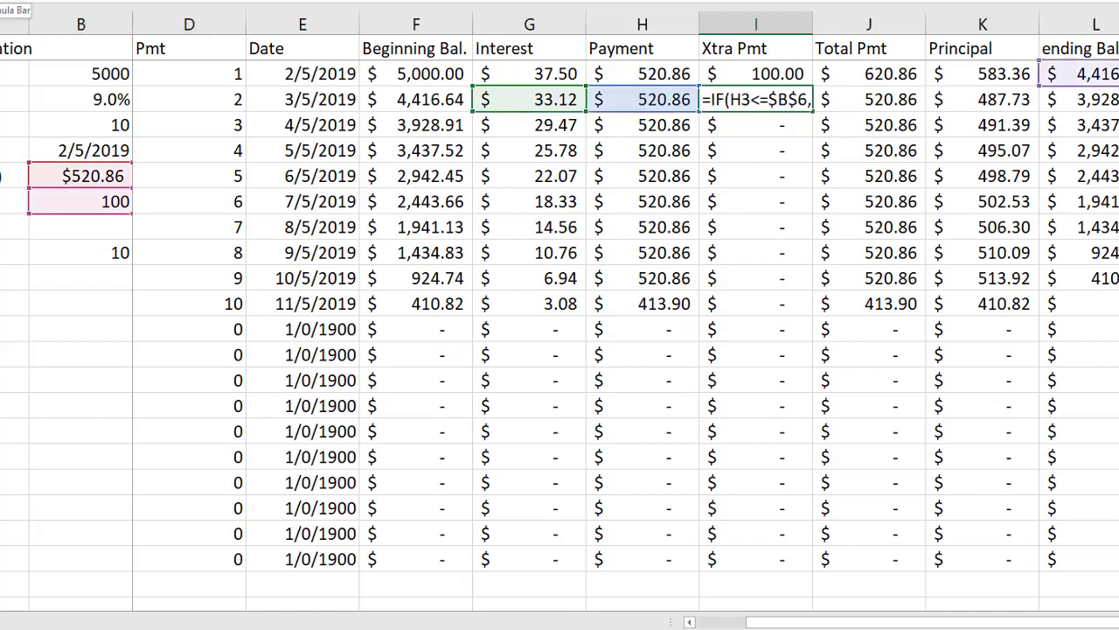
{"action": "key", "text": "BackSpace"}
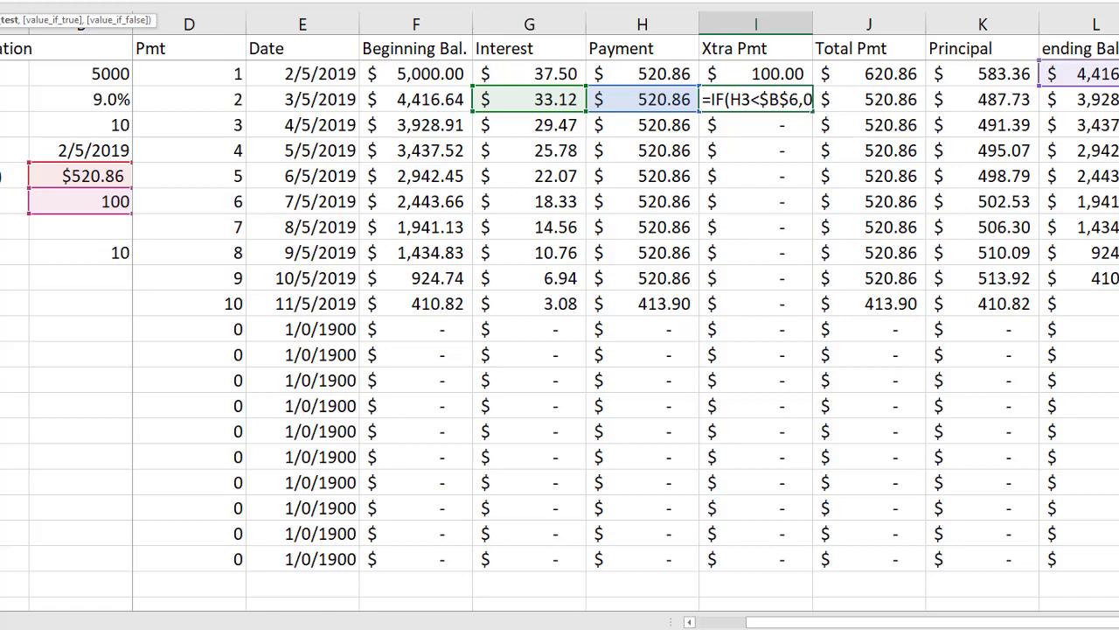
{"action": "key", "text": "Return"}
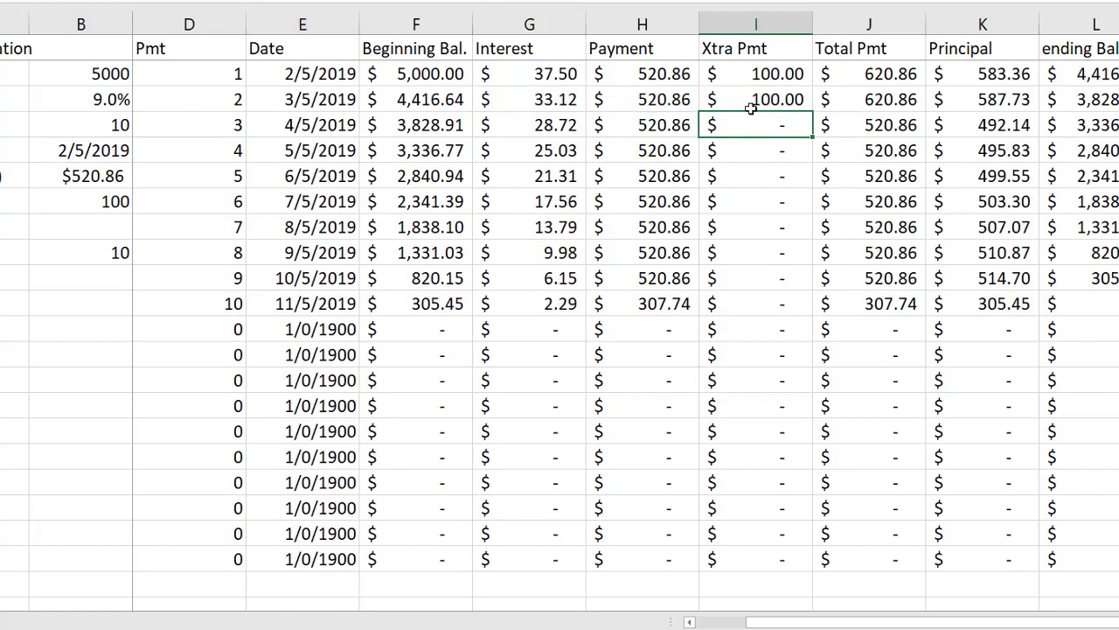
{"action": "left_click", "coordinate": [756, 99]}
{"action": "left_click_drag", "start_coordinate": [813, 112], "coordinate": [806, 568]}
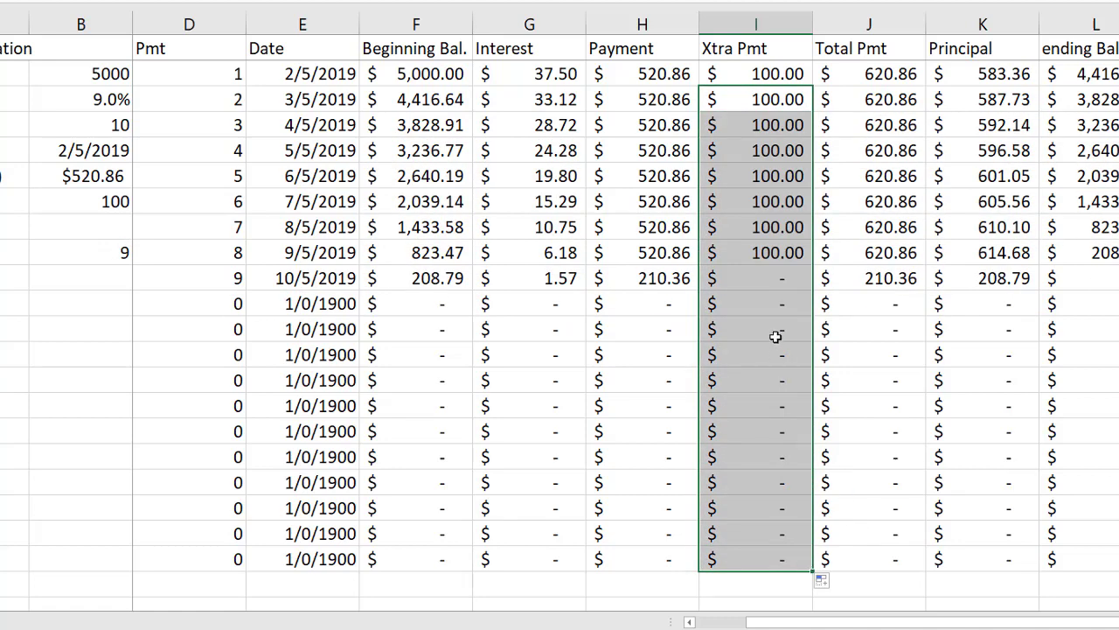
{"action": "left_click", "coordinate": [757, 281]}
{"action": "left_click_drag", "start_coordinate": [213, 281], "coordinate": [686, 280]}
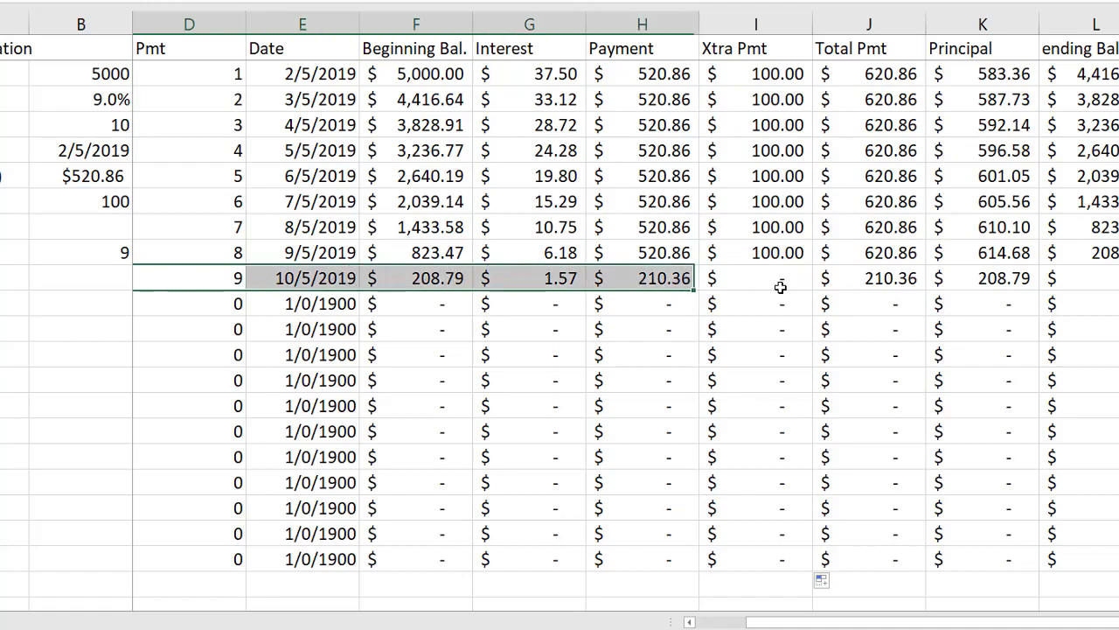
{"action": "left_click_drag", "start_coordinate": [780, 287], "coordinate": [1072, 293]}
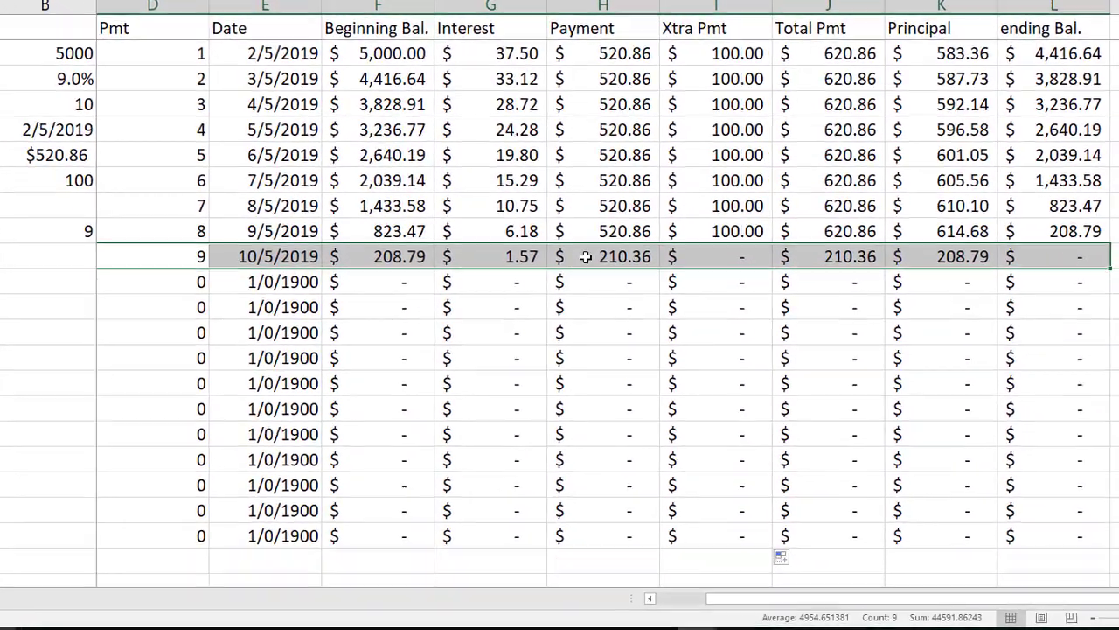
{"action": "left_click", "coordinate": [634, 279]}
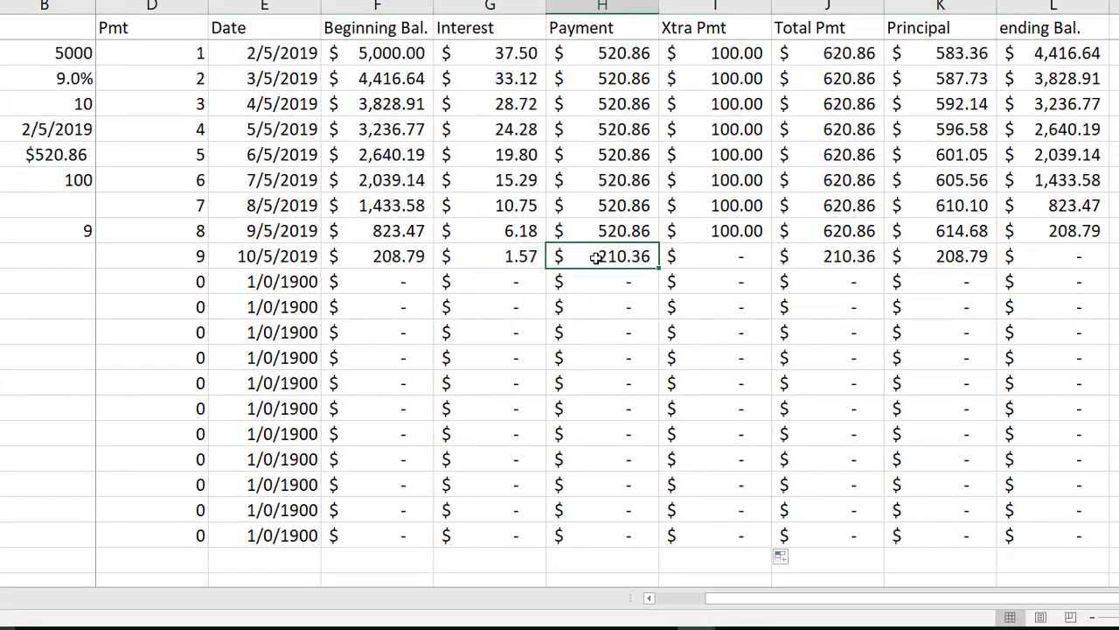
{"action": "left_click", "coordinate": [705, 252]}
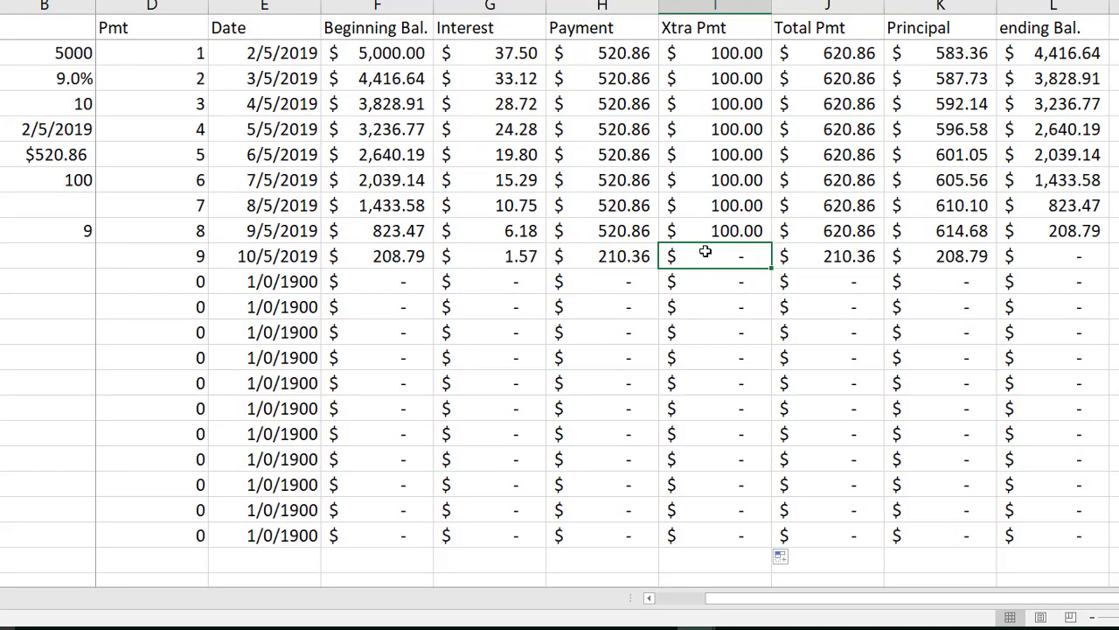
{"action": "key", "text": "Left"}
{"action": "key", "text": "Left"}
{"action": "key", "text": "Left"}
{"action": "key", "text": "Left"}
{"action": "key", "text": "Left"}
{"action": "key", "text": "Left"}
{"action": "key", "text": "Left"}
{"action": "key", "text": "Up"}
{"action": "key", "text": "Up"}
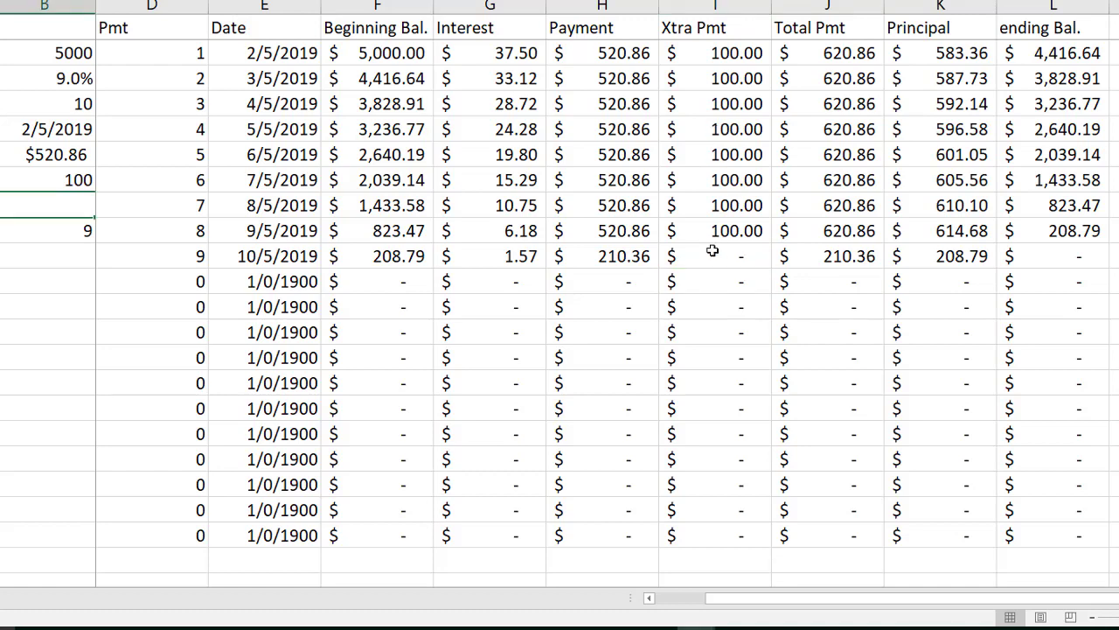
Try an extra payment of 500 in B7, then settle on 510.
{"action": "left_click", "coordinate": [61, 185]}
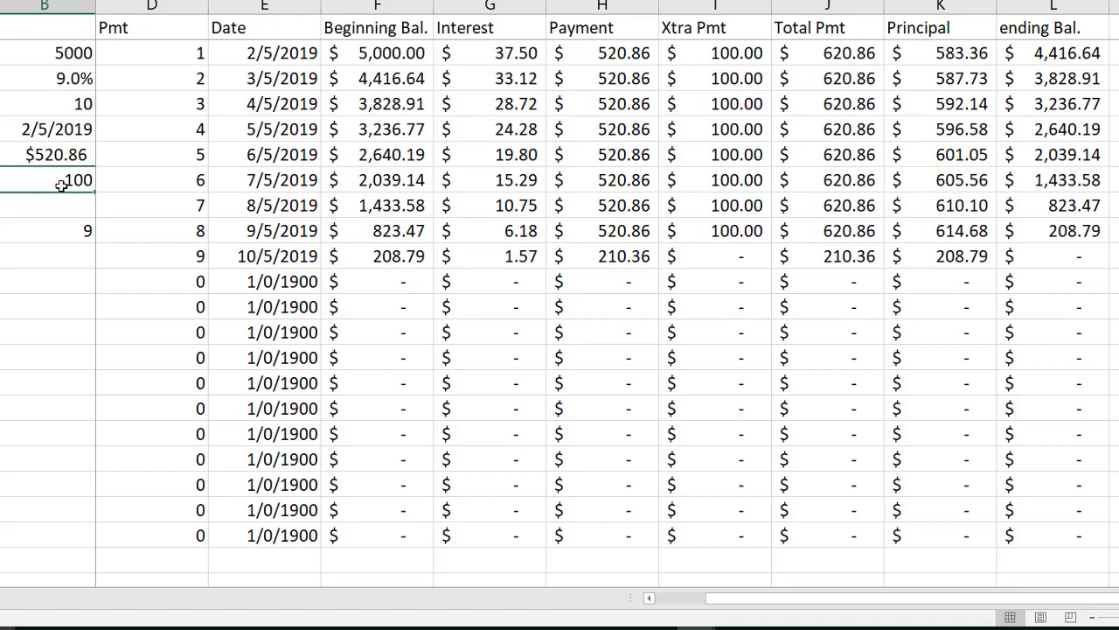
{"action": "type", "text": "500"}
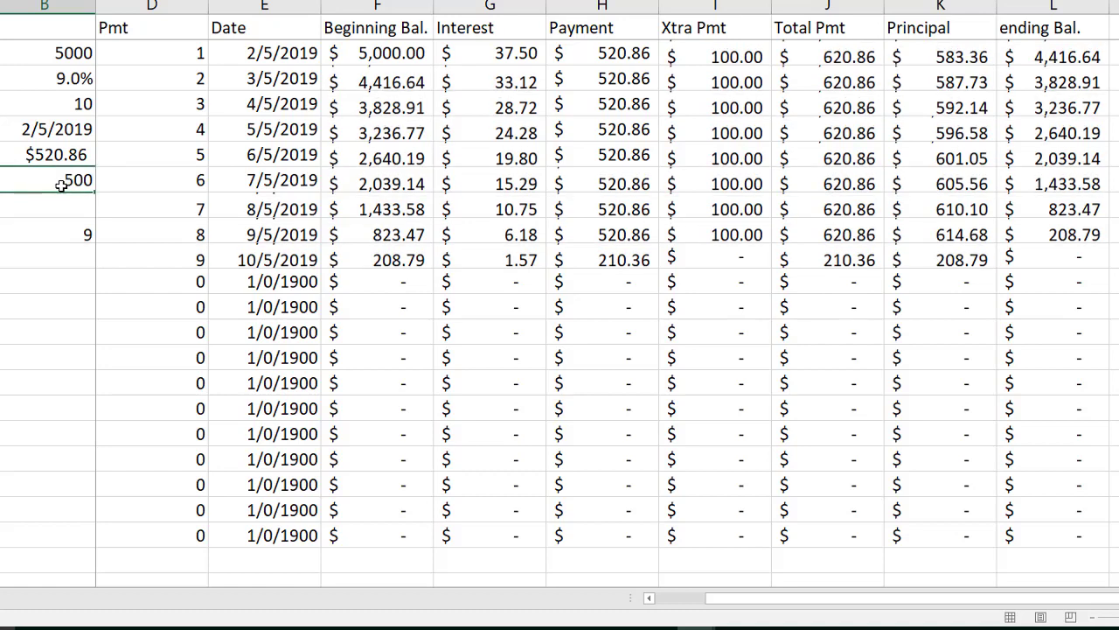
{"action": "key", "text": "Return"}
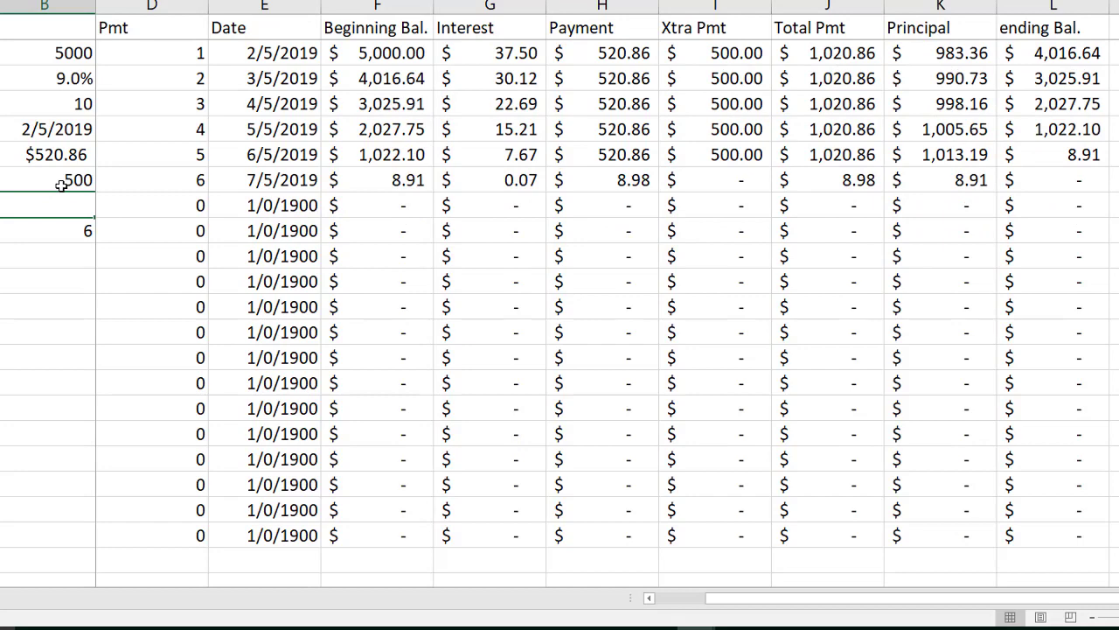
{"action": "left_click", "coordinate": [62, 185]}
{"action": "type", "text": "510"}
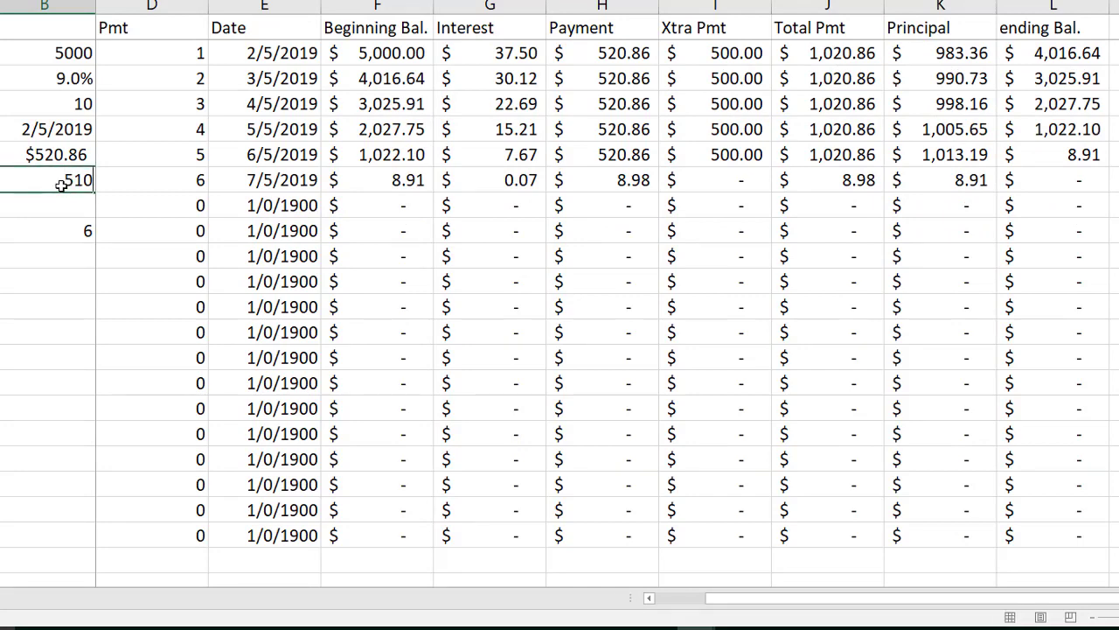
{"action": "key", "text": "Return"}
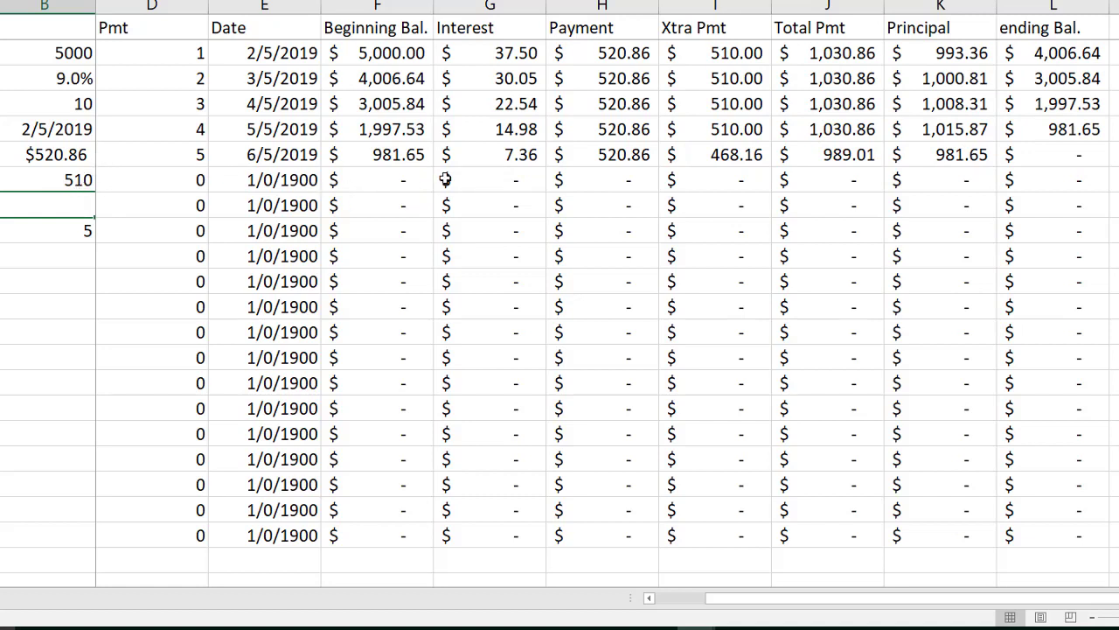
{"action": "left_click", "coordinate": [703, 154]}
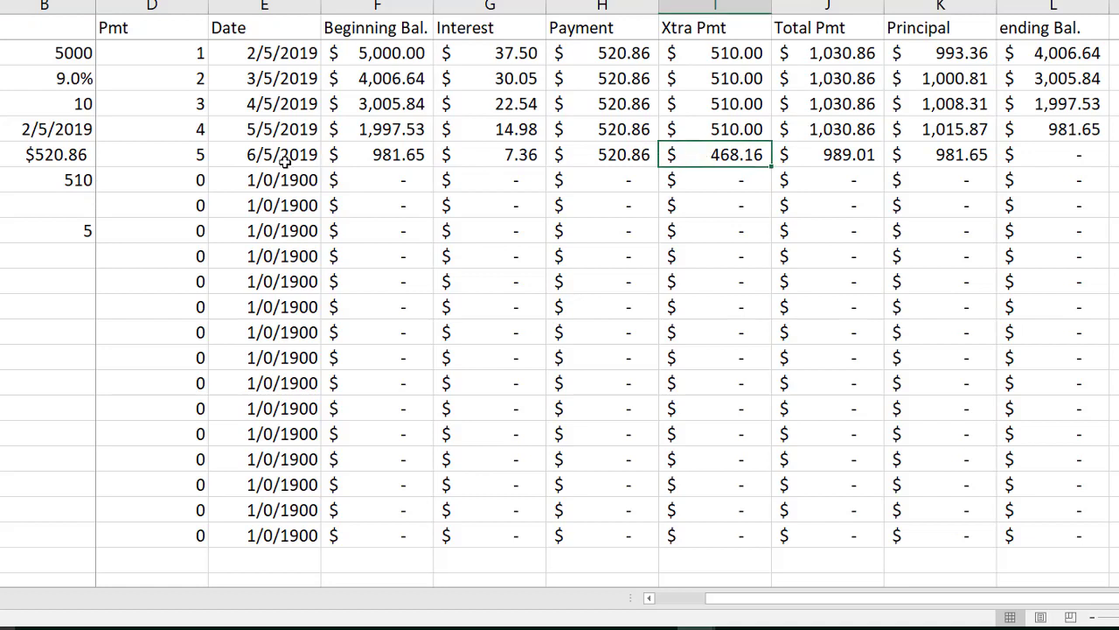
{"action": "left_click", "coordinate": [158, 154]}
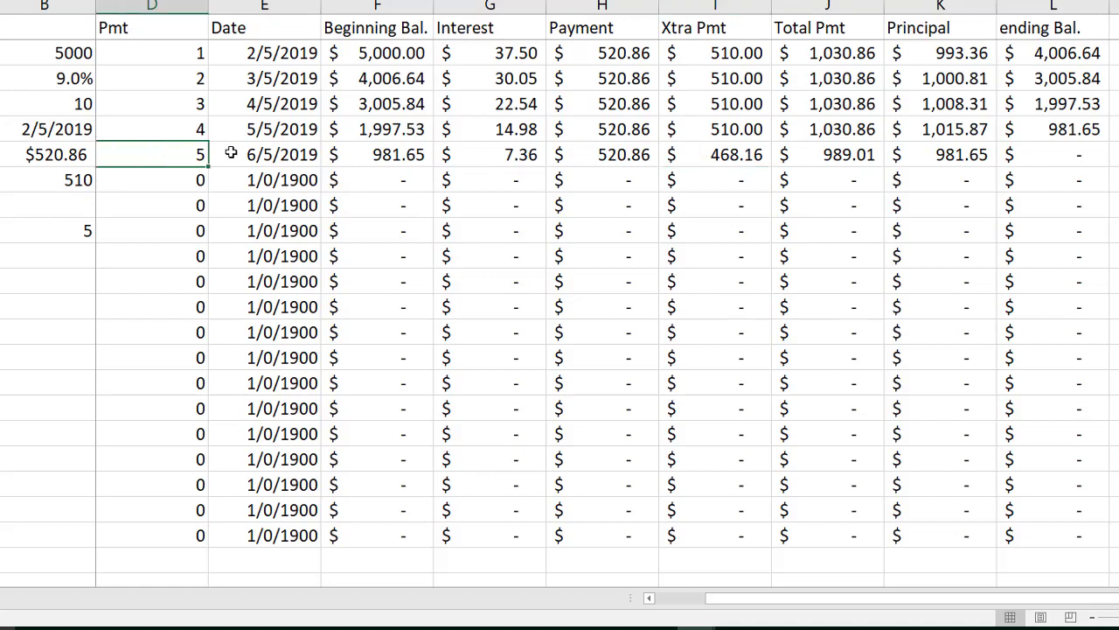
{"action": "left_click", "coordinate": [615, 154]}
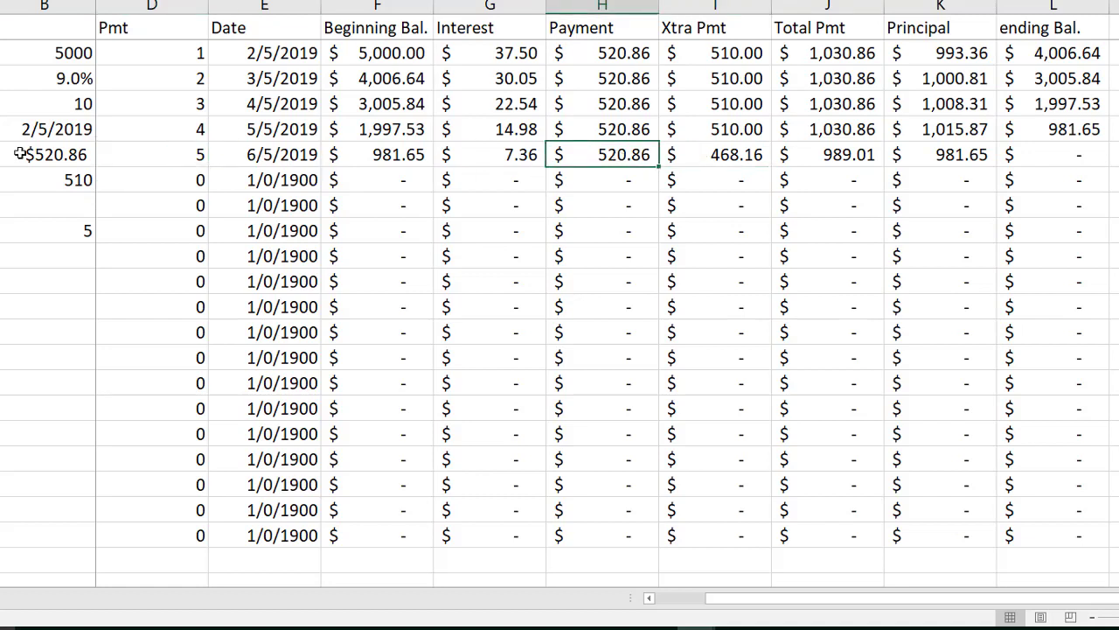
{"action": "left_click_drag", "start_coordinate": [137, 152], "coordinate": [1053, 154]}
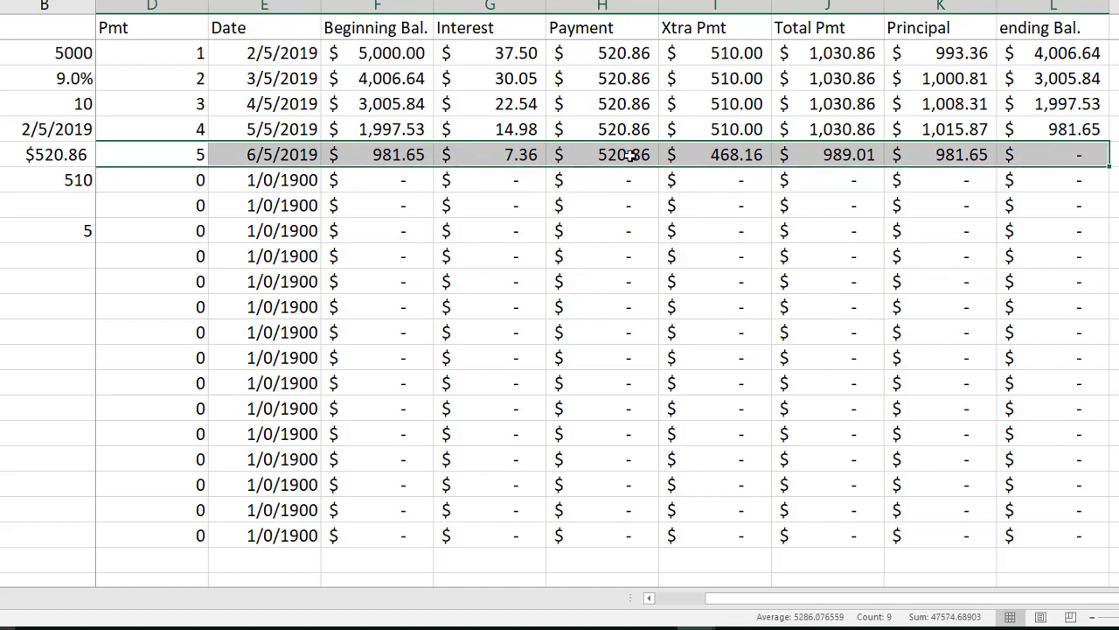
{"action": "left_click", "coordinate": [742, 155]}
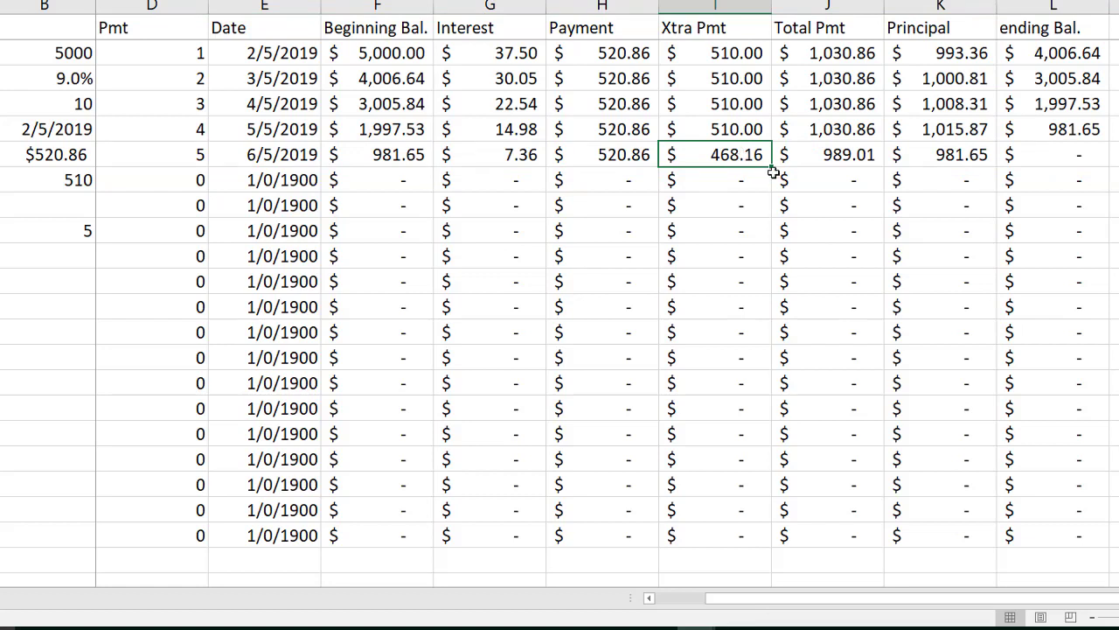
{"action": "left_click", "coordinate": [824, 159]}
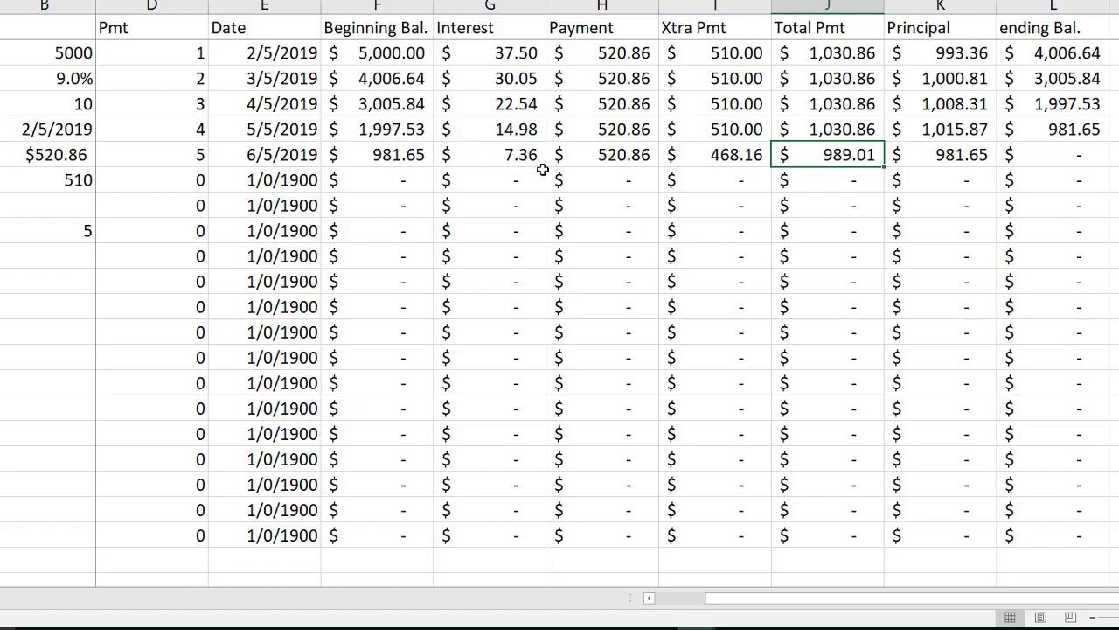
{"action": "left_click", "coordinate": [1050, 129]}
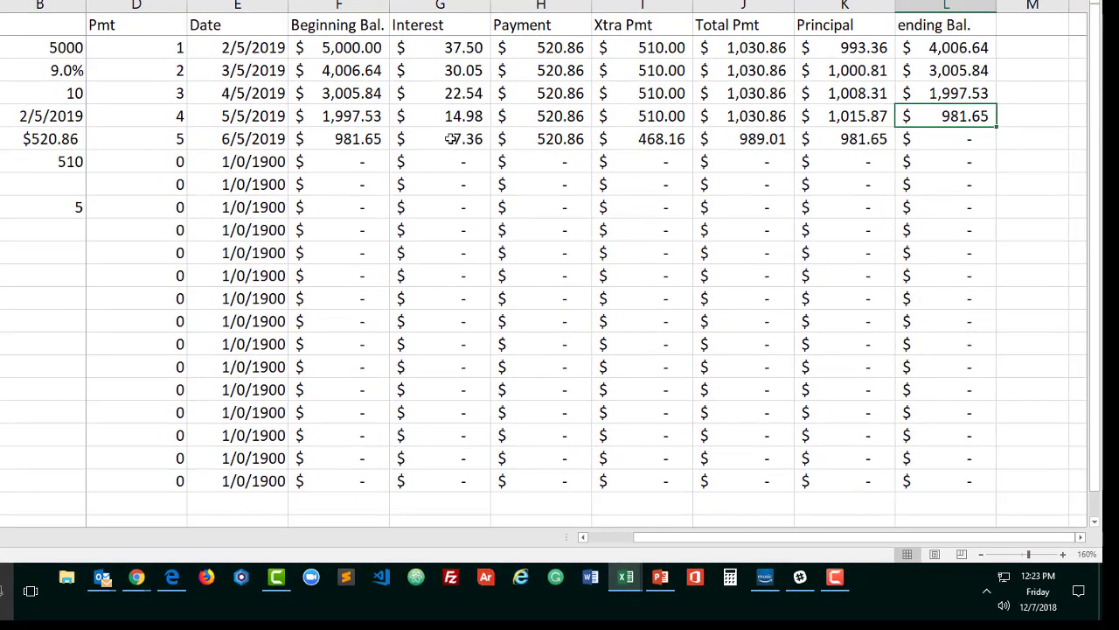
{"action": "left_click", "coordinate": [500, 154], "text": "ctrl"}
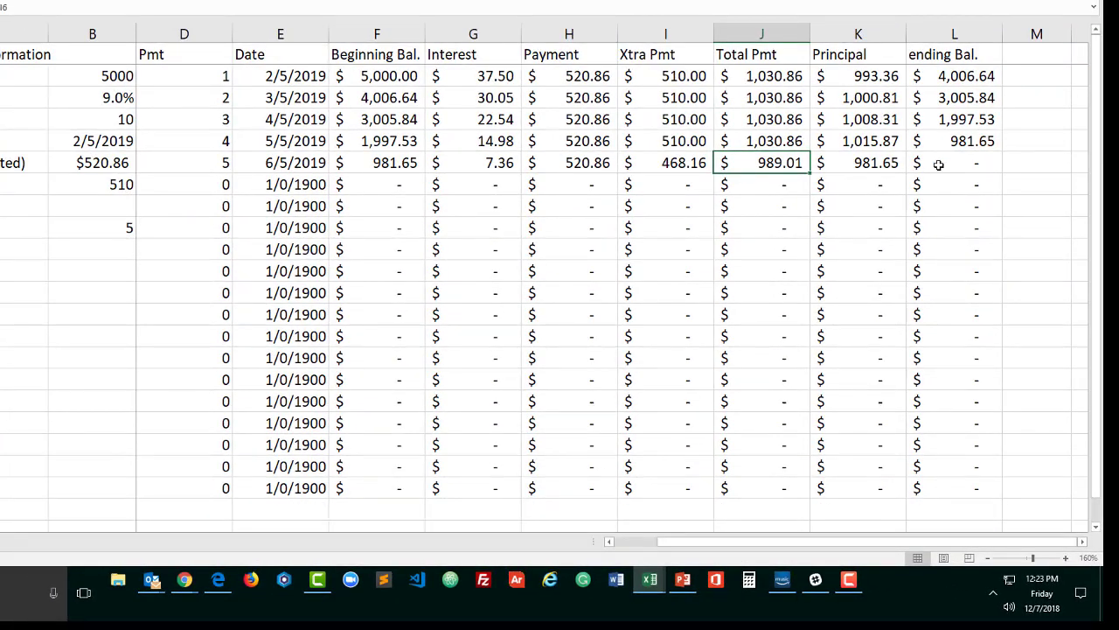
{"action": "left_click", "coordinate": [947, 162]}
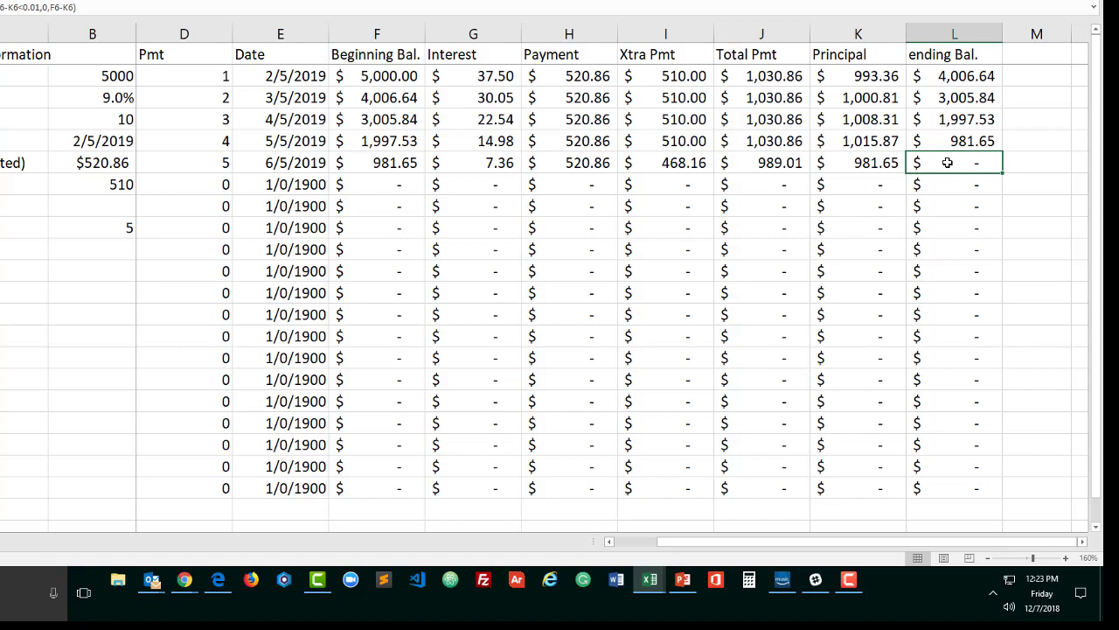
Lower the extra payment in B7 to 200.
{"action": "left_click", "coordinate": [124, 188]}
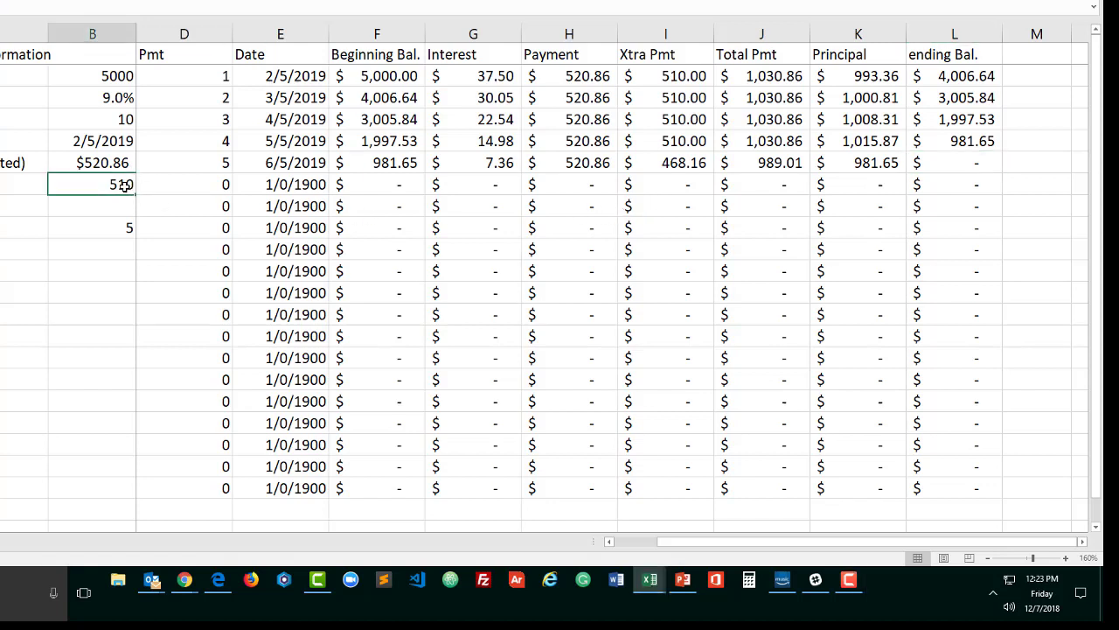
{"action": "type", "text": "200"}
{"action": "key", "text": "Return"}
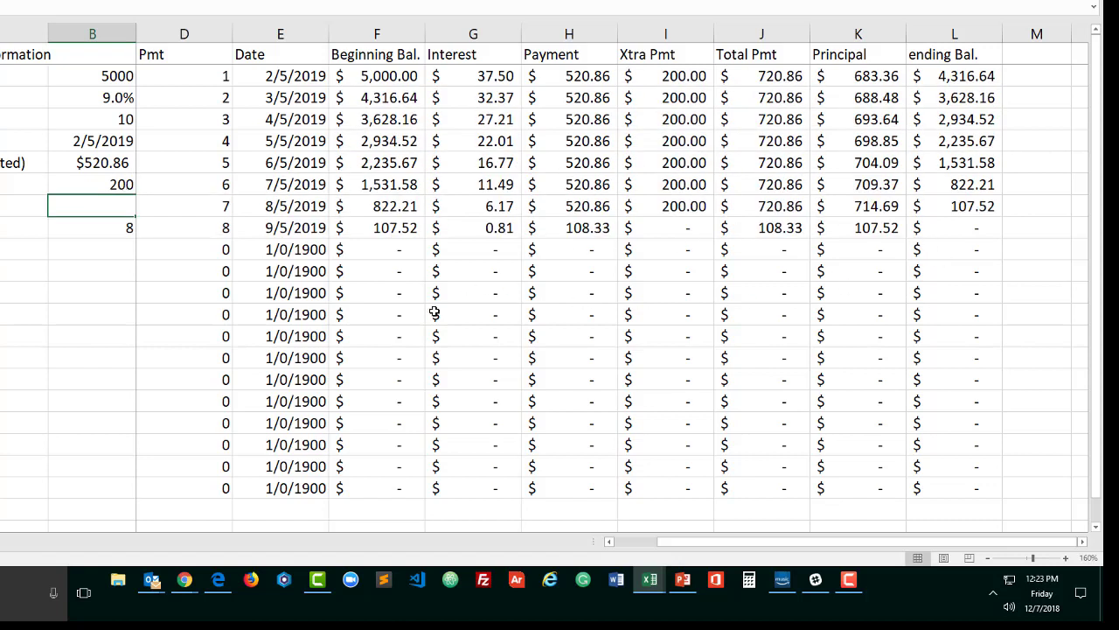
Add Total Payments =SUM(J2:J21) in B10 and Total Interest Paid =SUM(G2:G21) in B11.
{"action": "left_click", "coordinate": [90, 253]}
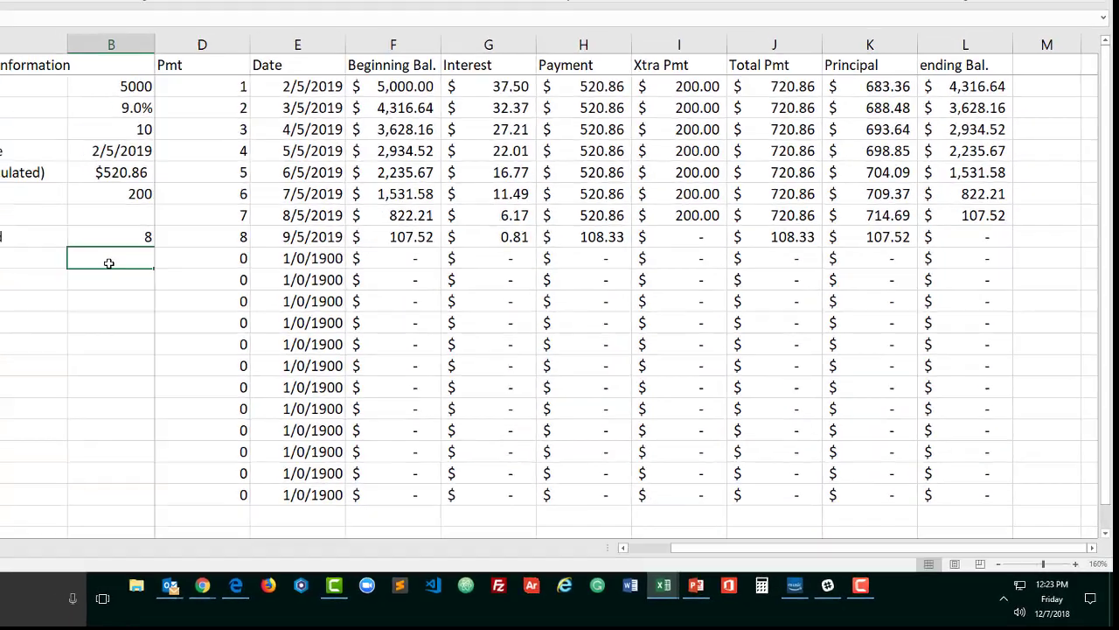
{"action": "type", "text": "=sum"}
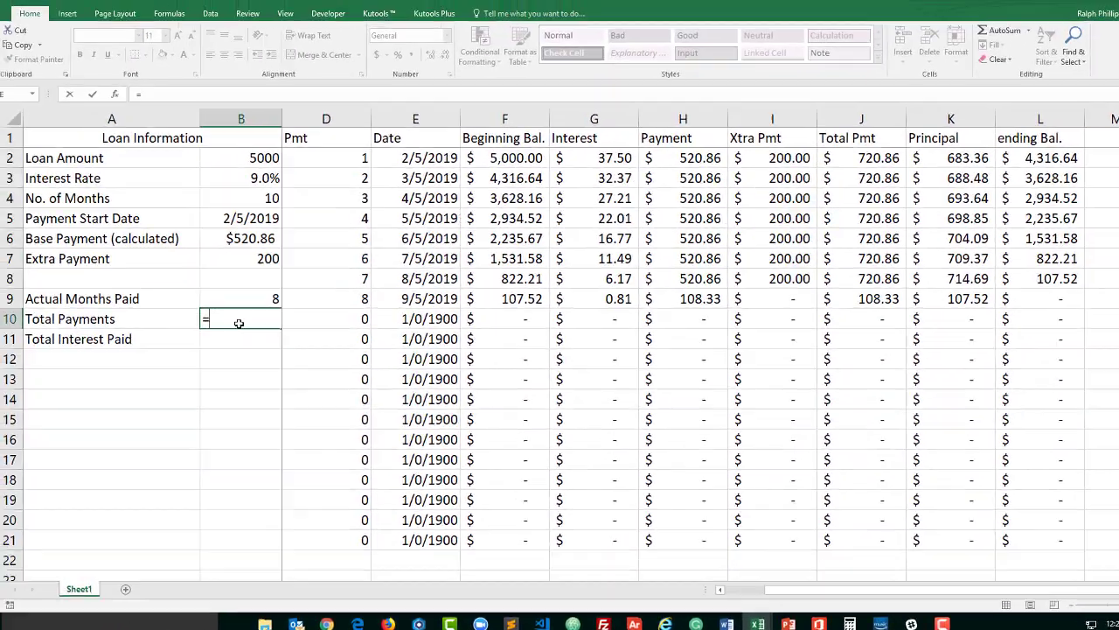
{"action": "type", "text": "("}
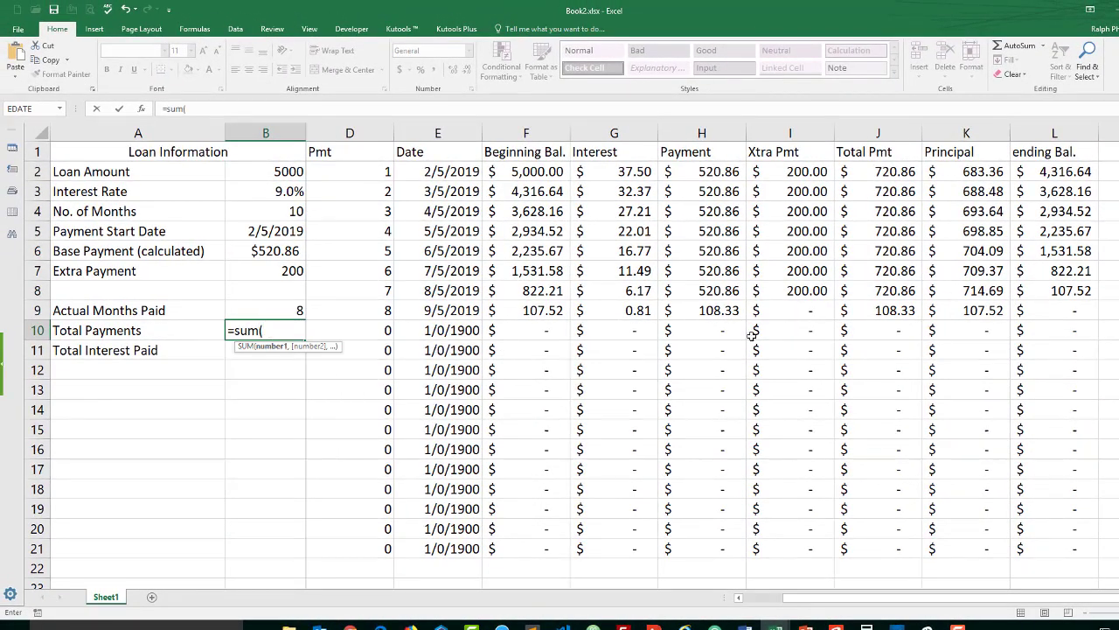
{"action": "left_click_drag", "start_coordinate": [874, 171], "coordinate": [895, 547]}
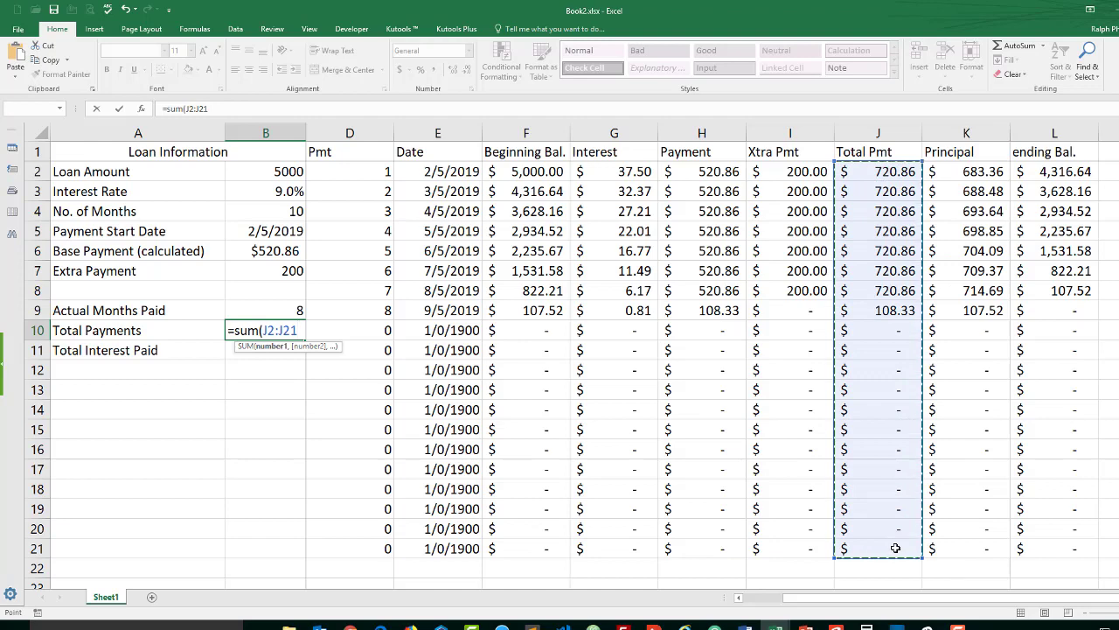
{"action": "key", "text": "Return"}
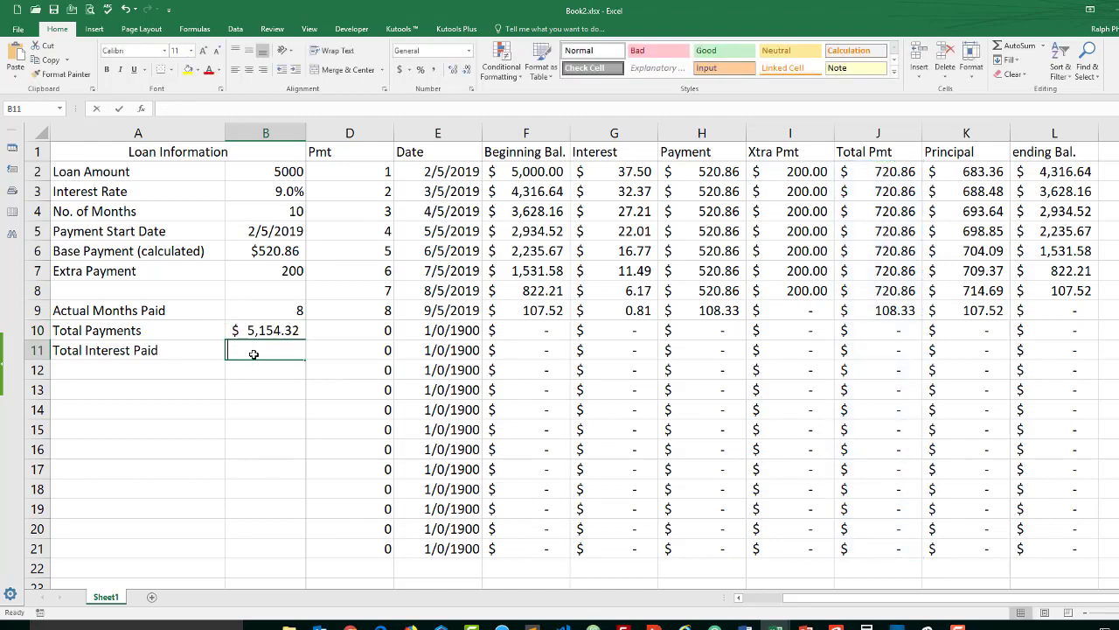
{"action": "type", "text": "=sum("}
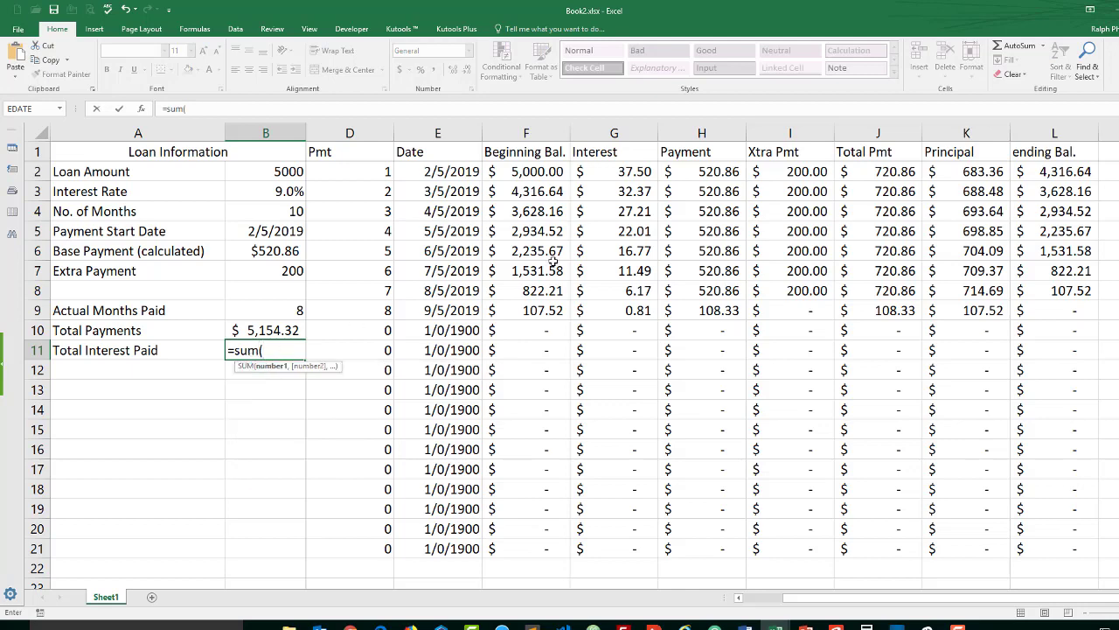
{"action": "left_click_drag", "start_coordinate": [612, 172], "coordinate": [615, 541]}
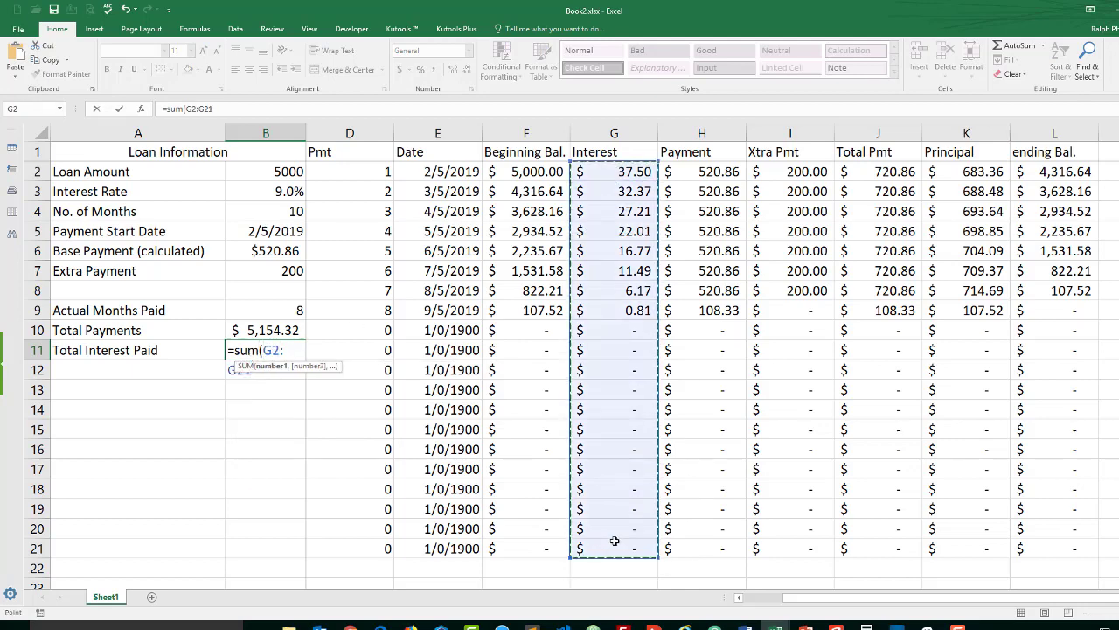
{"action": "key", "text": "Return"}
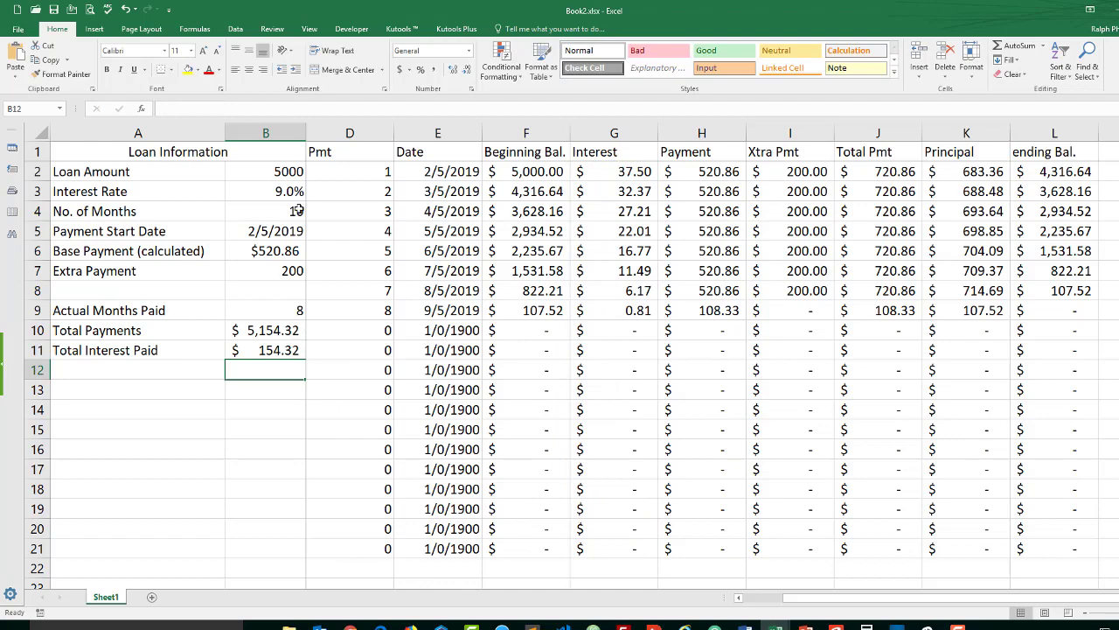
Change the loan to 6000 at 5% over 20 months with a 450 extra payment.
{"action": "left_click", "coordinate": [289, 172]}
{"action": "type", "text": "60"}
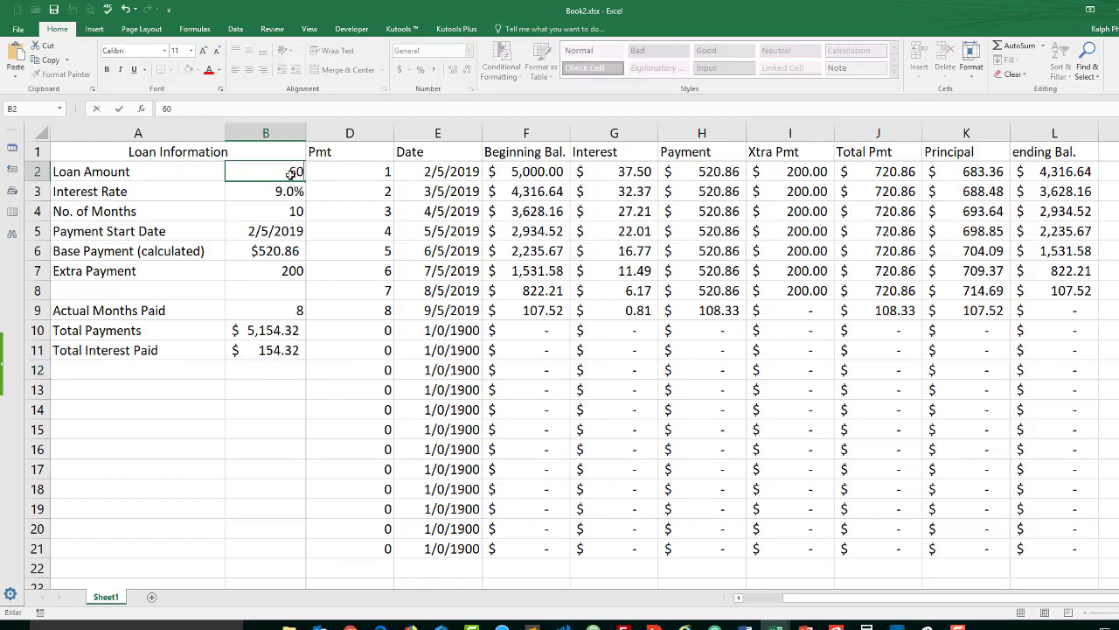
{"action": "key", "text": "Return"}
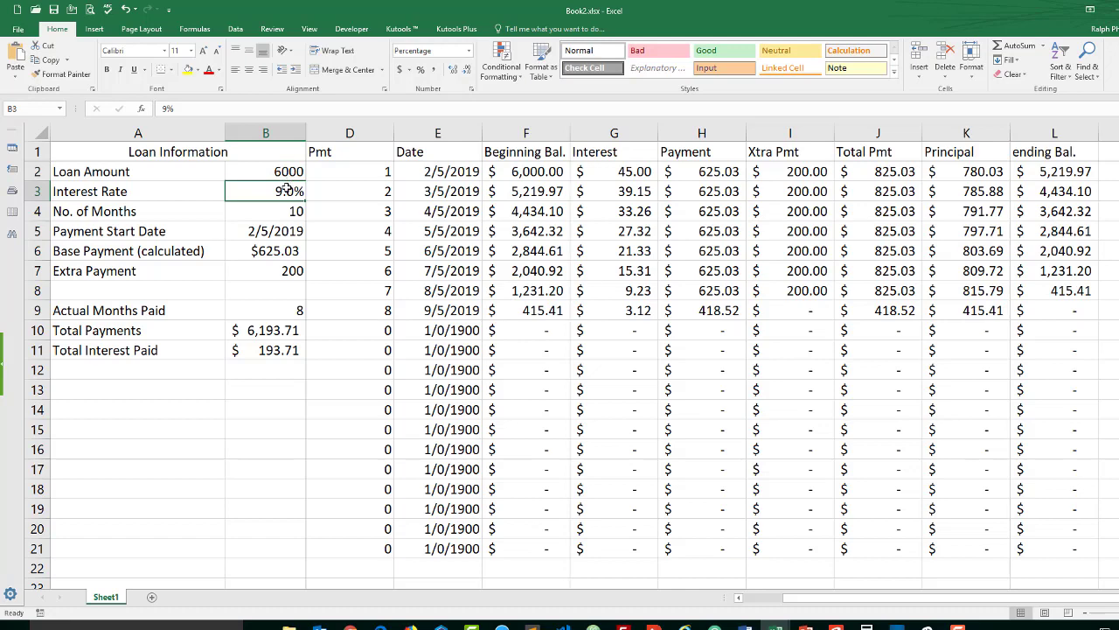
{"action": "type", "text": "5"}
{"action": "key", "text": "Return"}
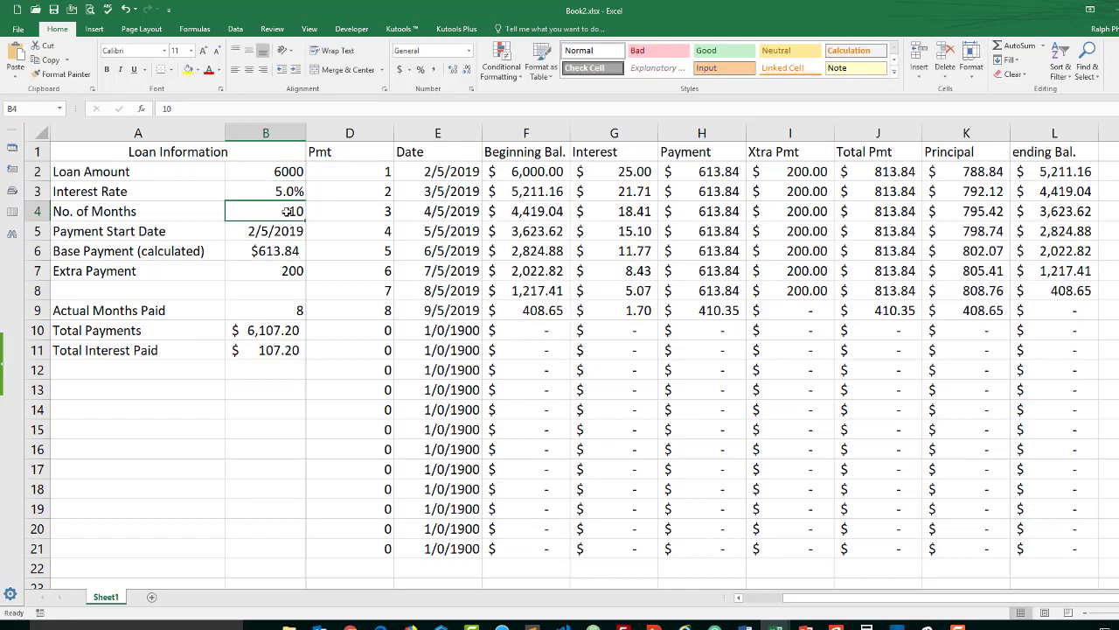
{"action": "type", "text": "20"}
{"action": "key", "text": "Return"}
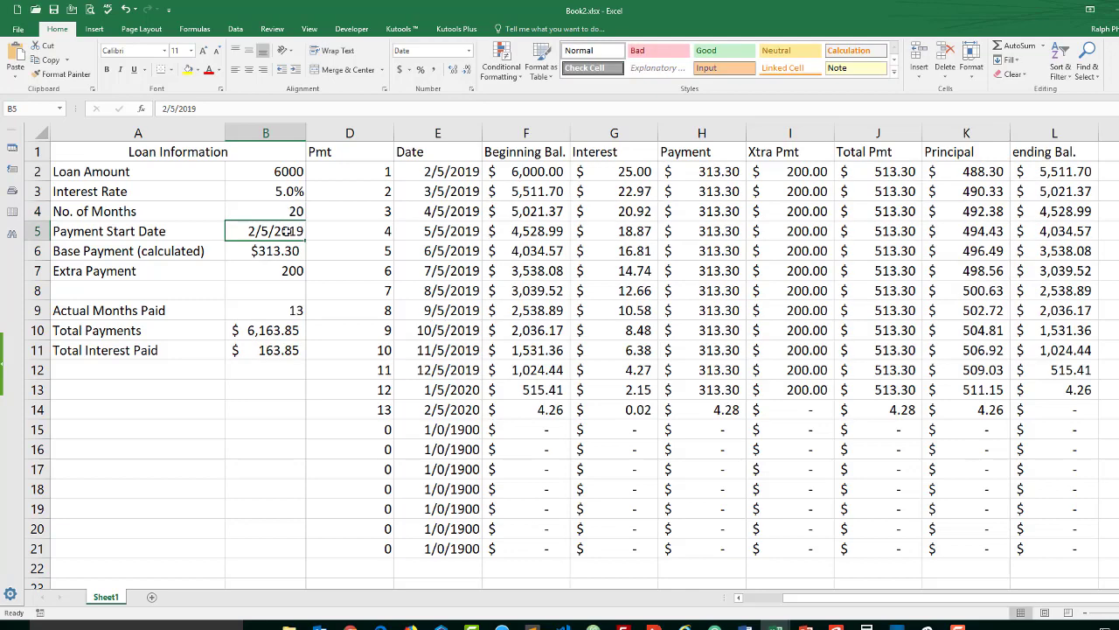
{"action": "left_click", "coordinate": [282, 271]}
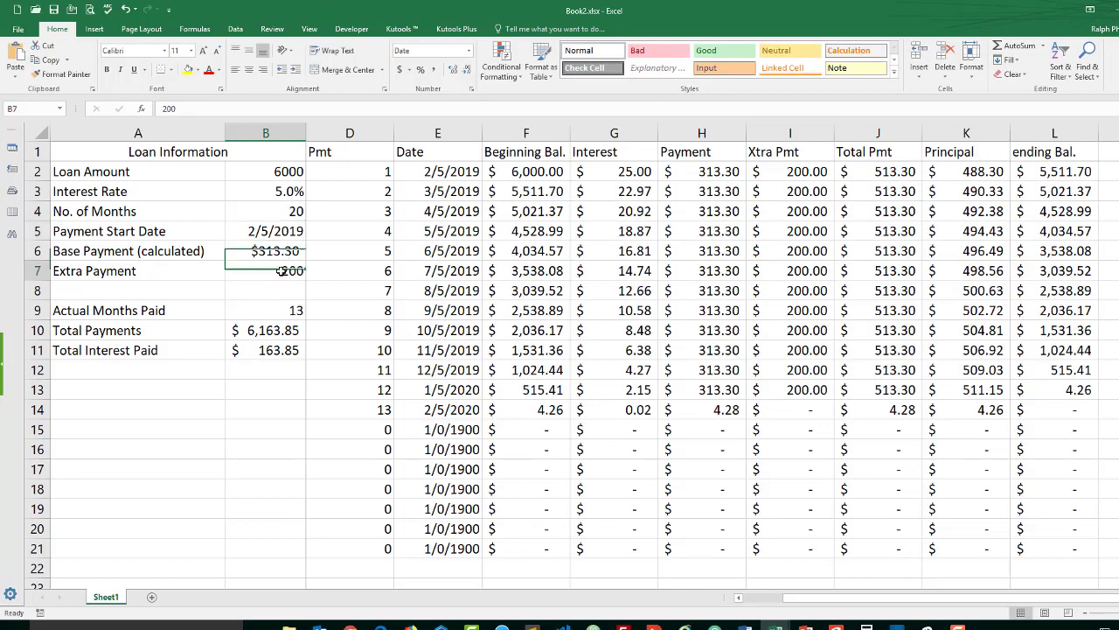
{"action": "type", "text": "450"}
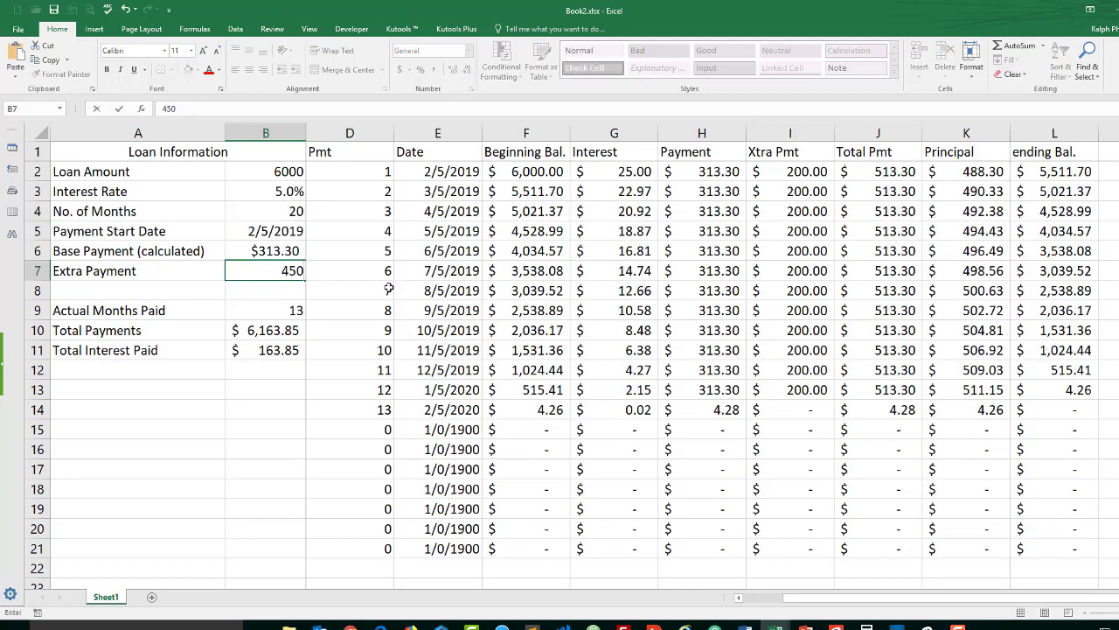
{"action": "key", "text": "Return"}
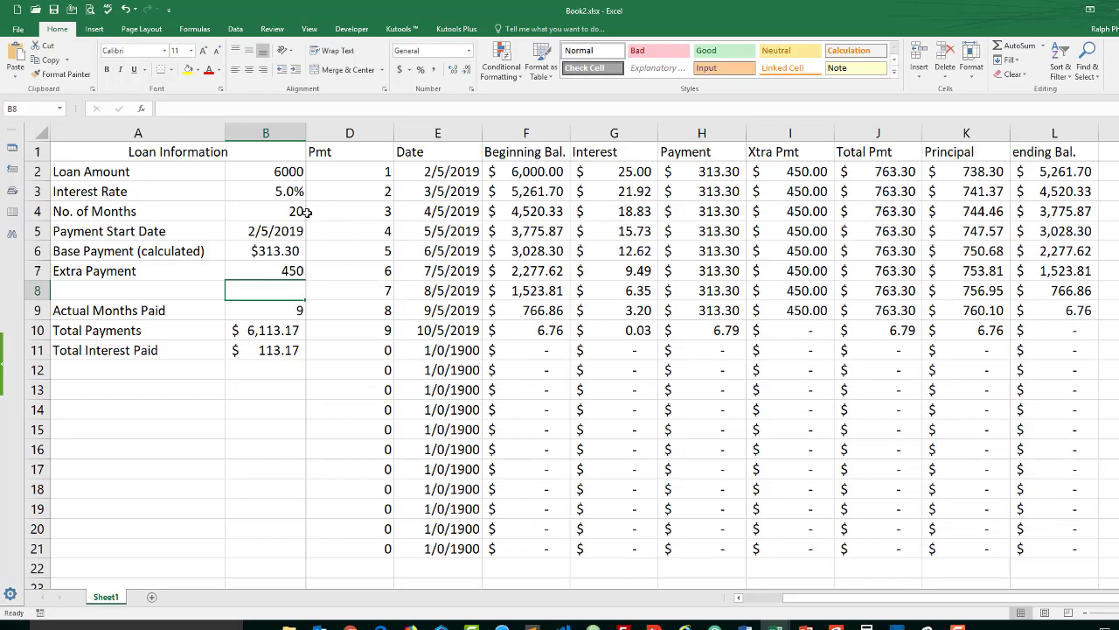
Review the Actual Months Paid, Total Payments and Total Interest Paid formulas.
{"action": "left_click", "coordinate": [290, 309]}
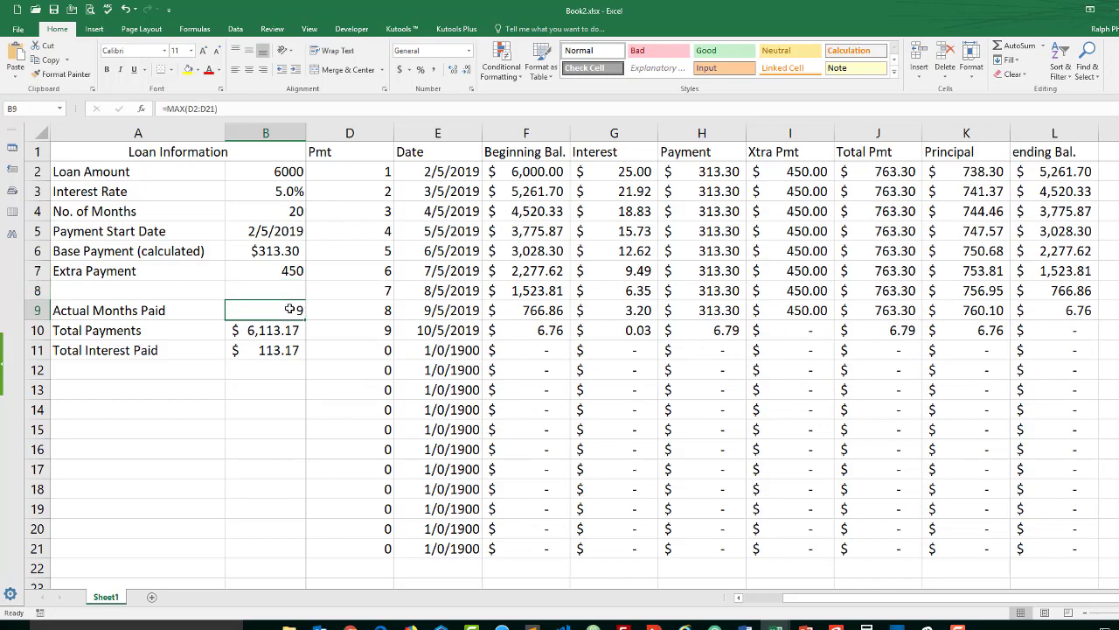
{"action": "left_click", "coordinate": [282, 327]}
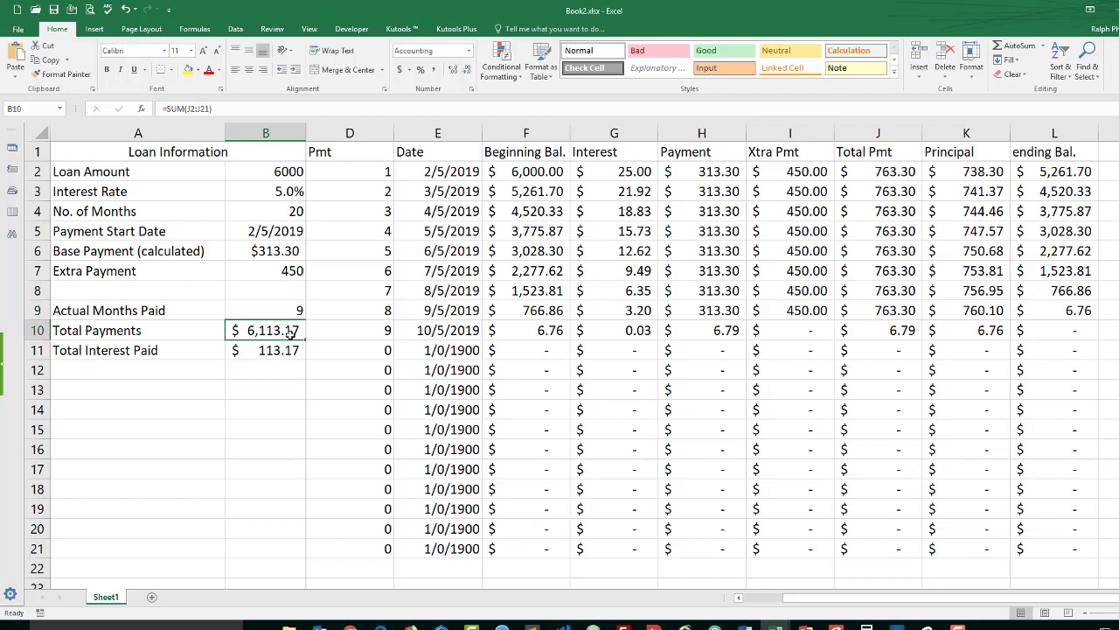
{"action": "left_click", "coordinate": [288, 350]}
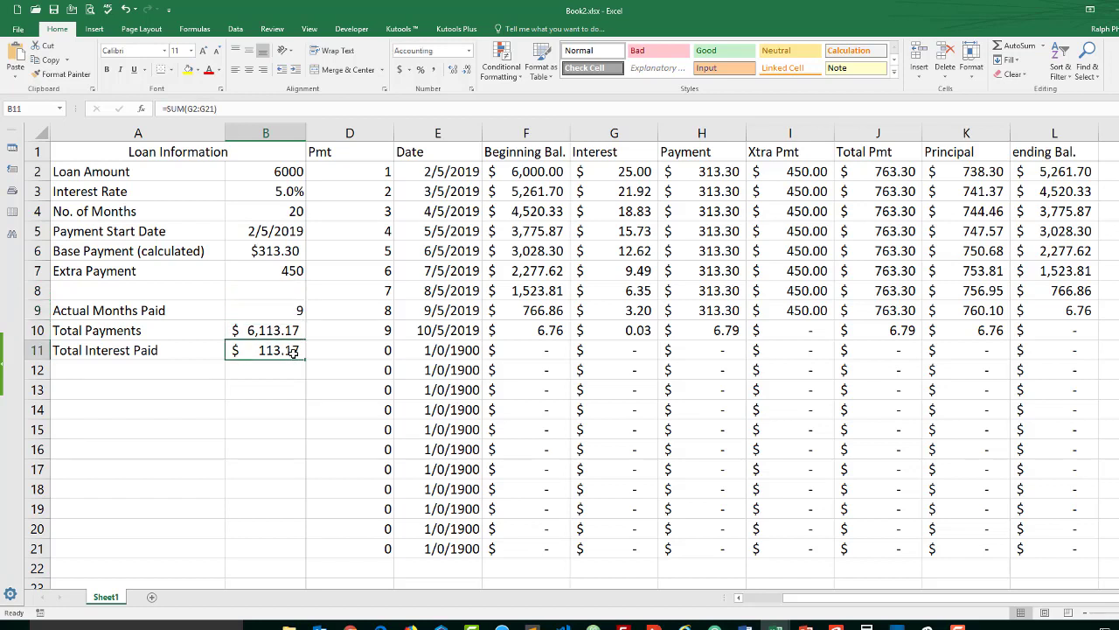